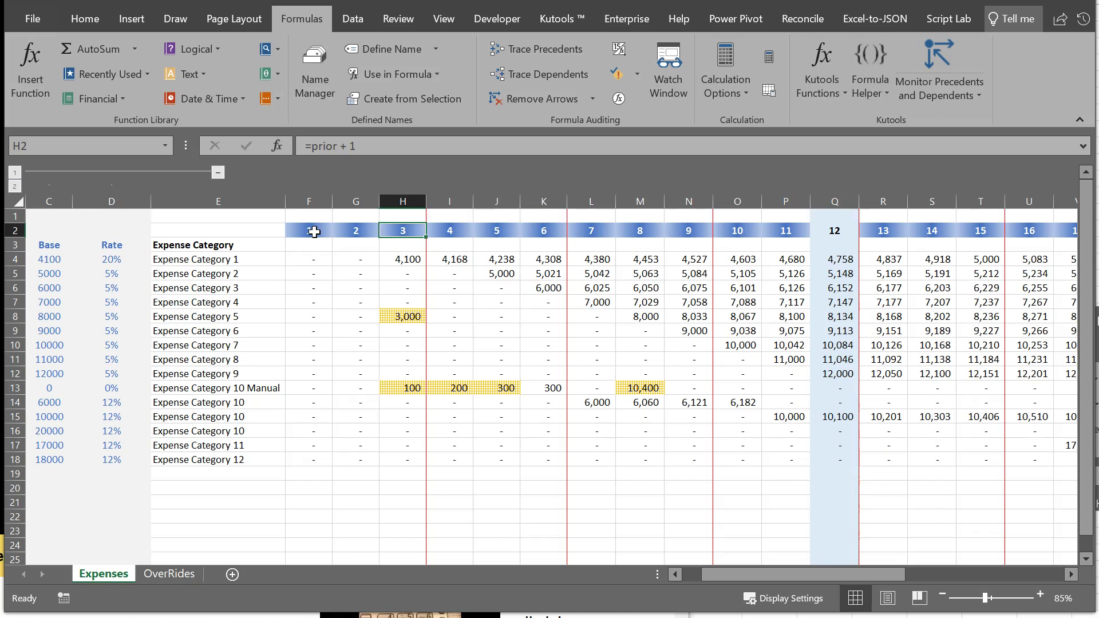
# Examine the formulas in the monthly expense cells across the categories on the Expenses sheet
pyautogui.press('Down')
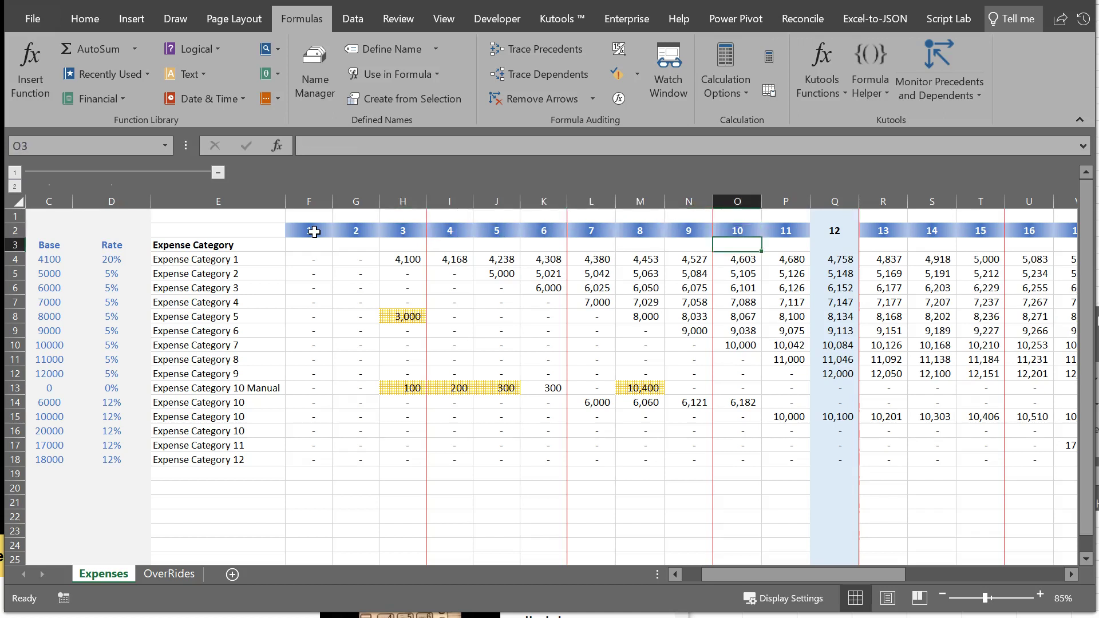
pyautogui.press('Left')
pyautogui.press('Left')
pyautogui.press('Down')
pyautogui.press('Left')
pyautogui.press('Left')
pyautogui.press('Left')
pyautogui.press('Down')
pyautogui.press('Down')
pyautogui.press('Down')
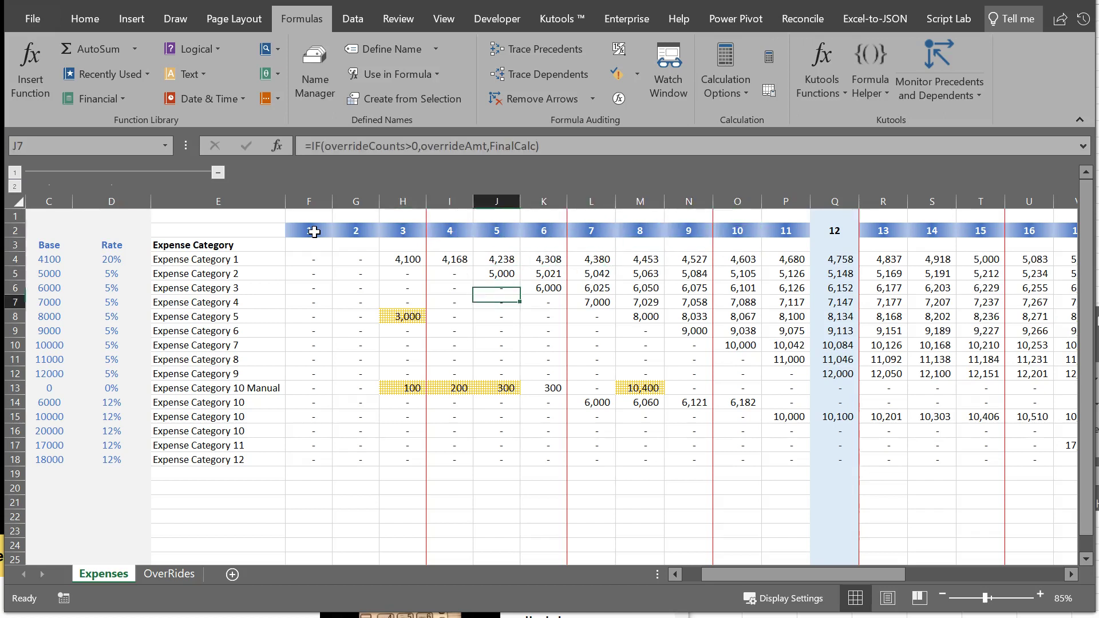
pyautogui.press('Down')
pyautogui.press('Left')
pyautogui.press('Left')
pyautogui.press('Right')
pyautogui.press('Right')
pyautogui.press('Up')
pyautogui.press('Up')
pyautogui.press('Up')
pyautogui.press('Down')
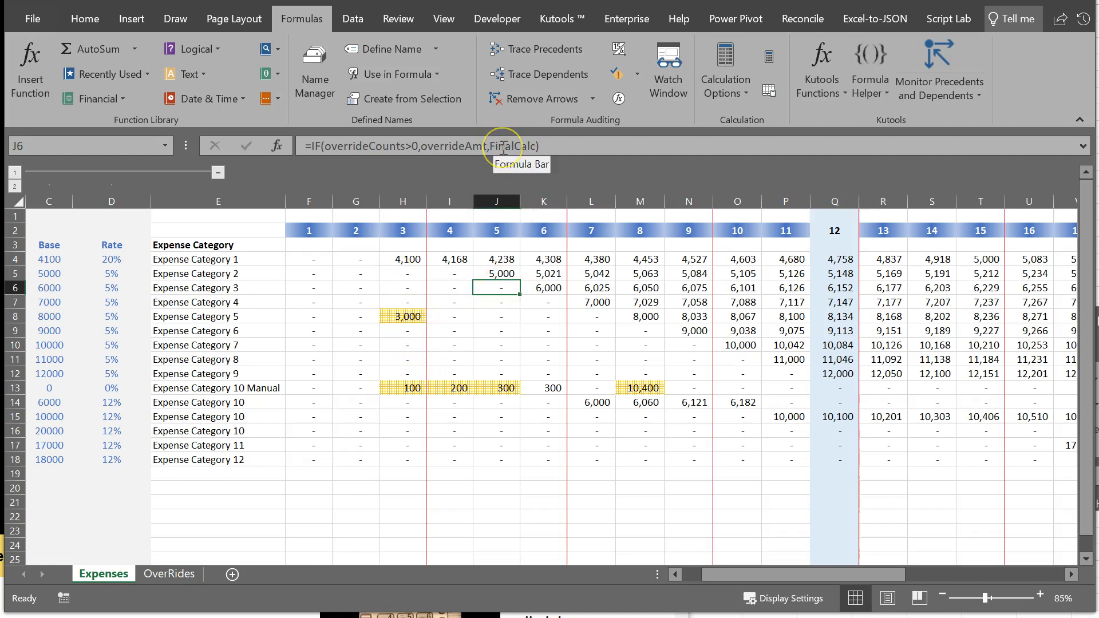
# Check the override formula in J13 of the Expense Category 10 Manual row and view the FinalCalc name's definition
pyautogui.click(492, 389)
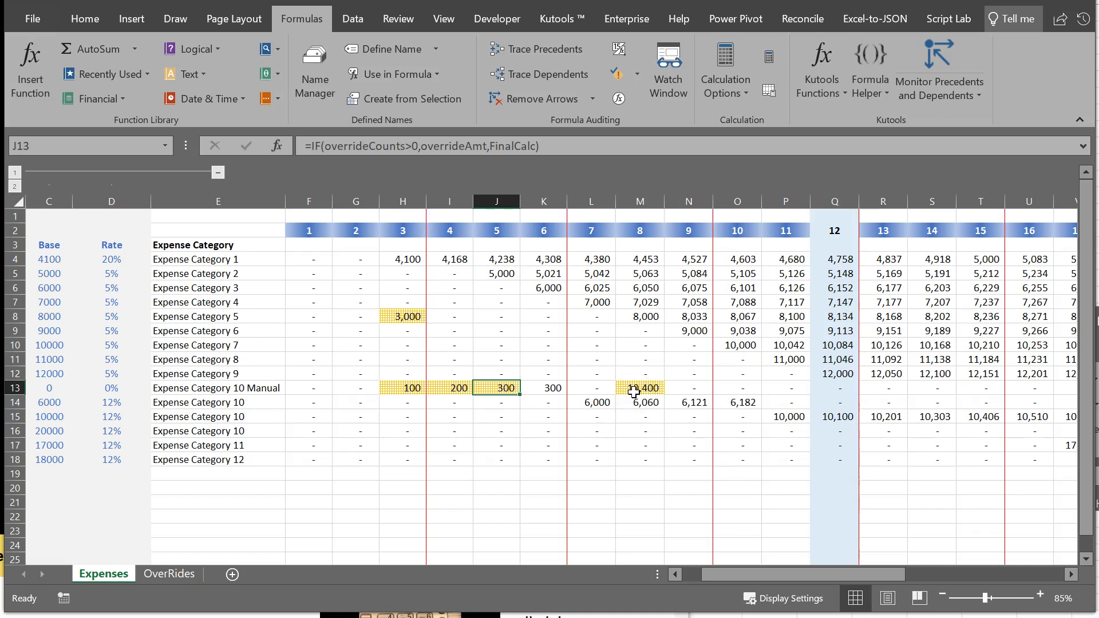
pyautogui.doubleClick(511, 146)
pyautogui.press('Return')
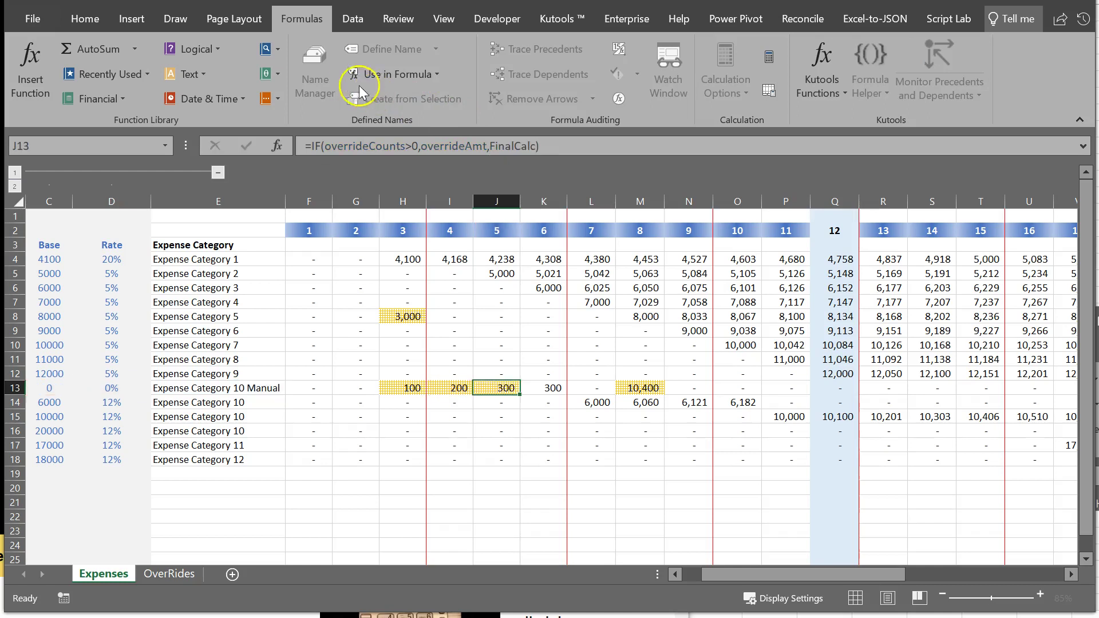
pyautogui.click(324, 69)
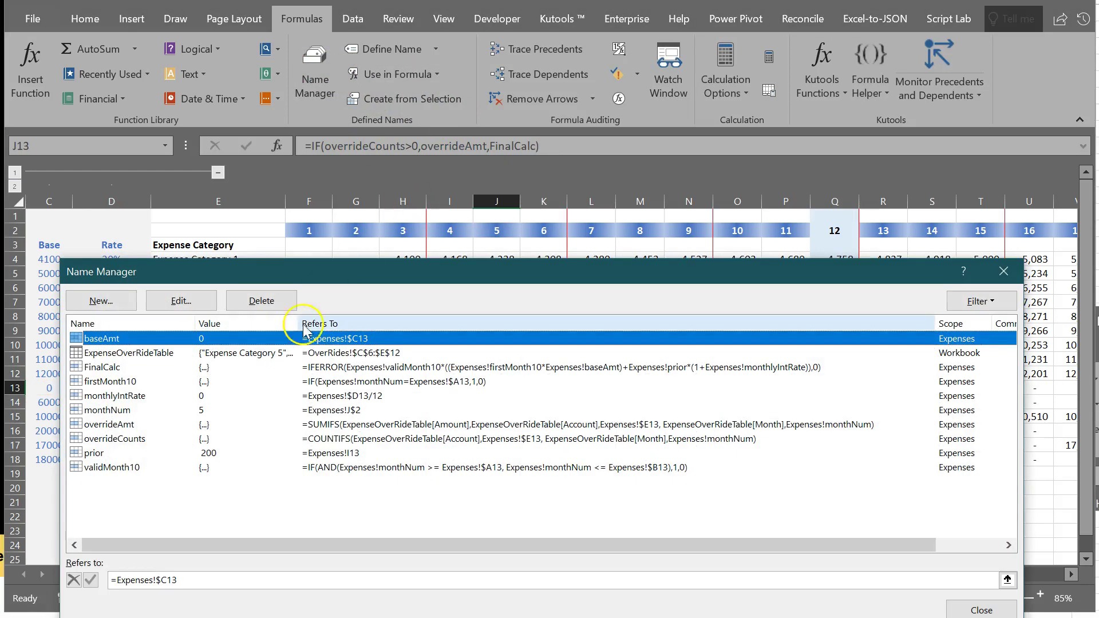
pyautogui.click(117, 367)
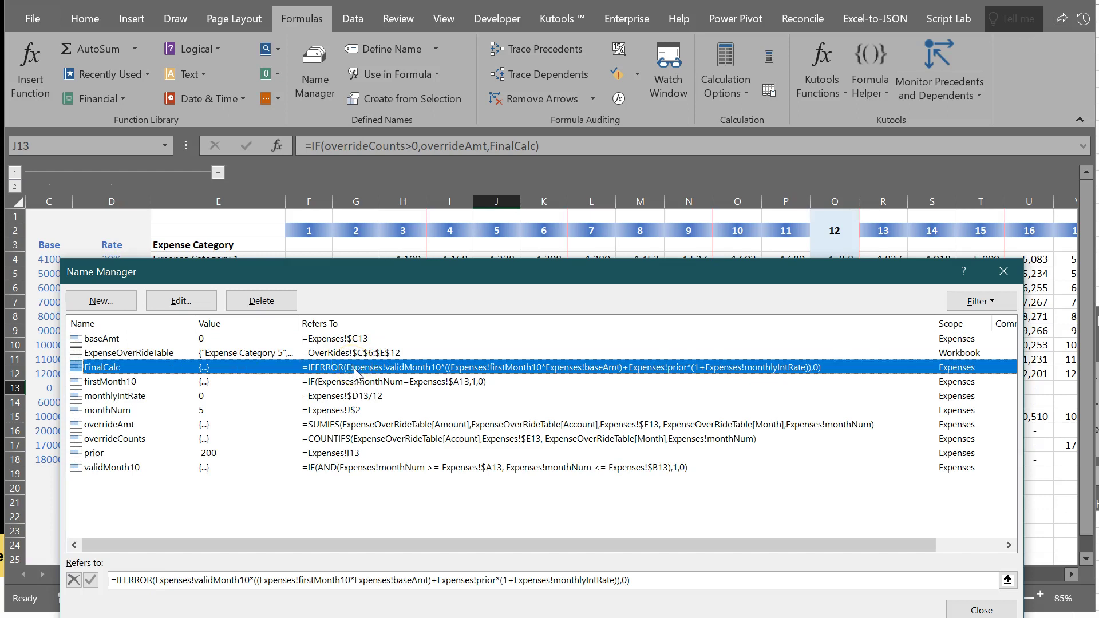
pyautogui.click(360, 370)
pyautogui.click(347, 373)
# Compare the definitions of the validMonth10 and monthNum names
pyautogui.click(134, 471)
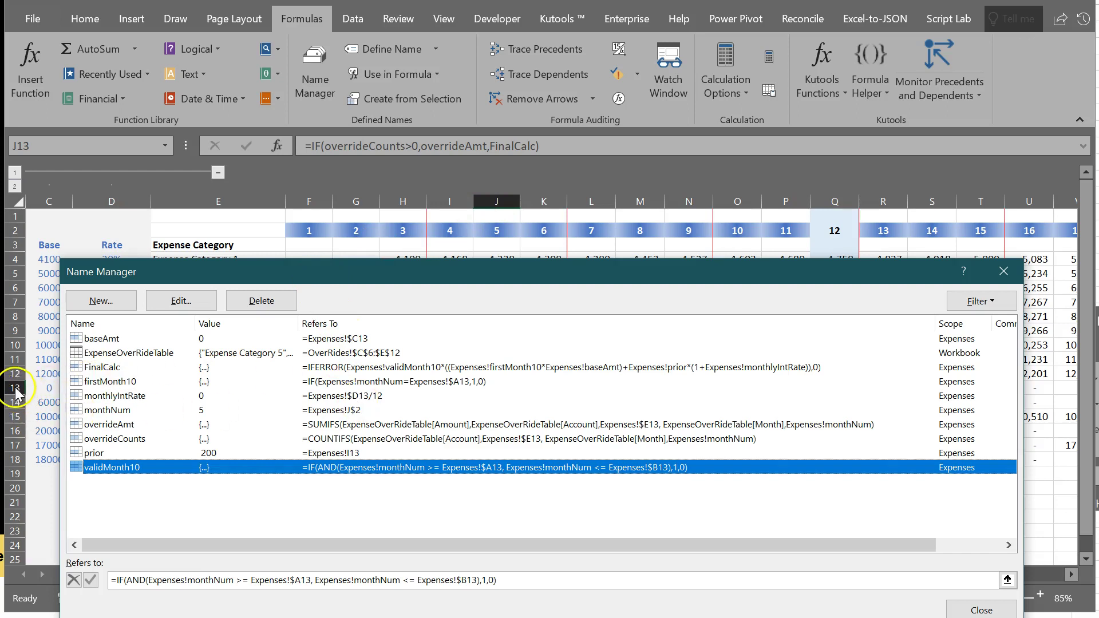
pyautogui.click(348, 410)
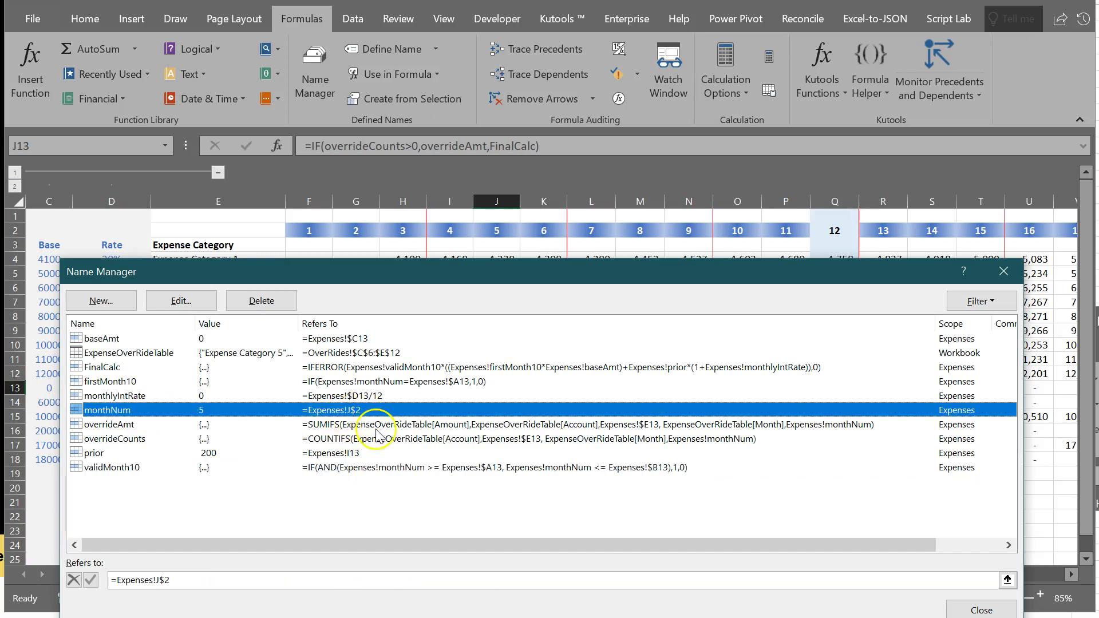
pyautogui.click(369, 470)
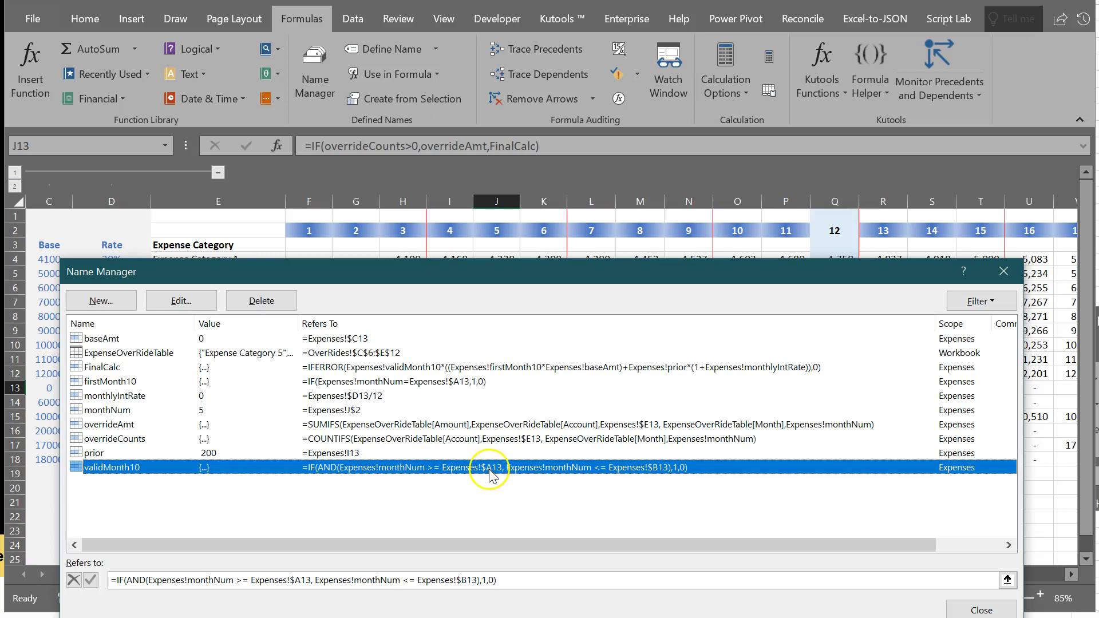
# Reveal the Start and End columns on the sheet and review the validMonth10 definition against them
pyautogui.moveTo(346, 275); pyautogui.dragTo(422, 255)
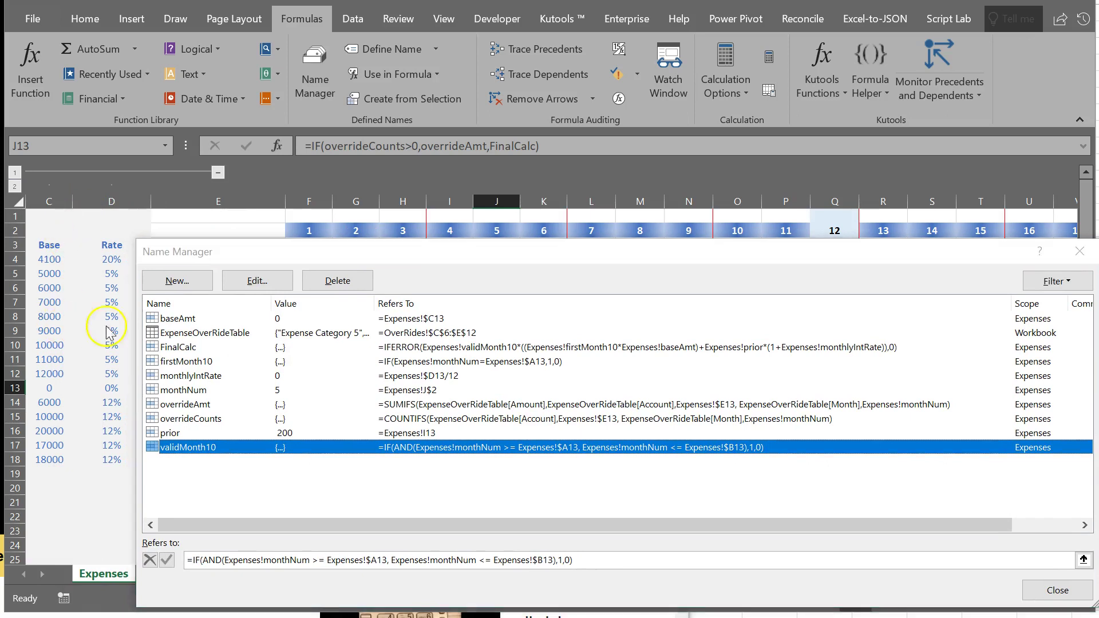
pyautogui.click(1085, 595)
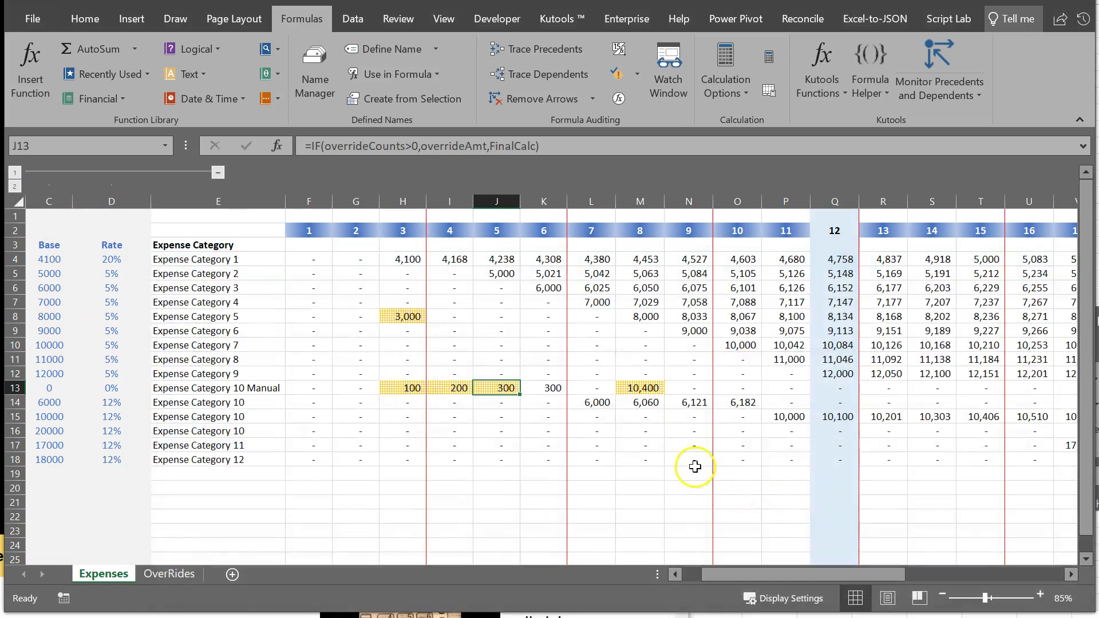
pyautogui.hscroll(-2, 381, 385)
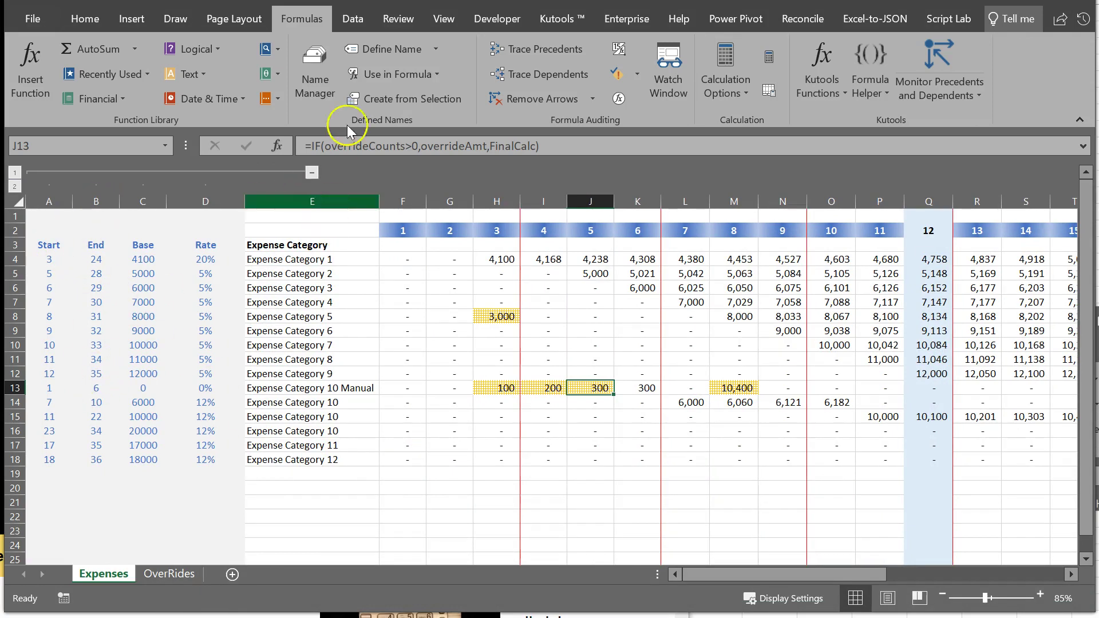
pyautogui.click(313, 86)
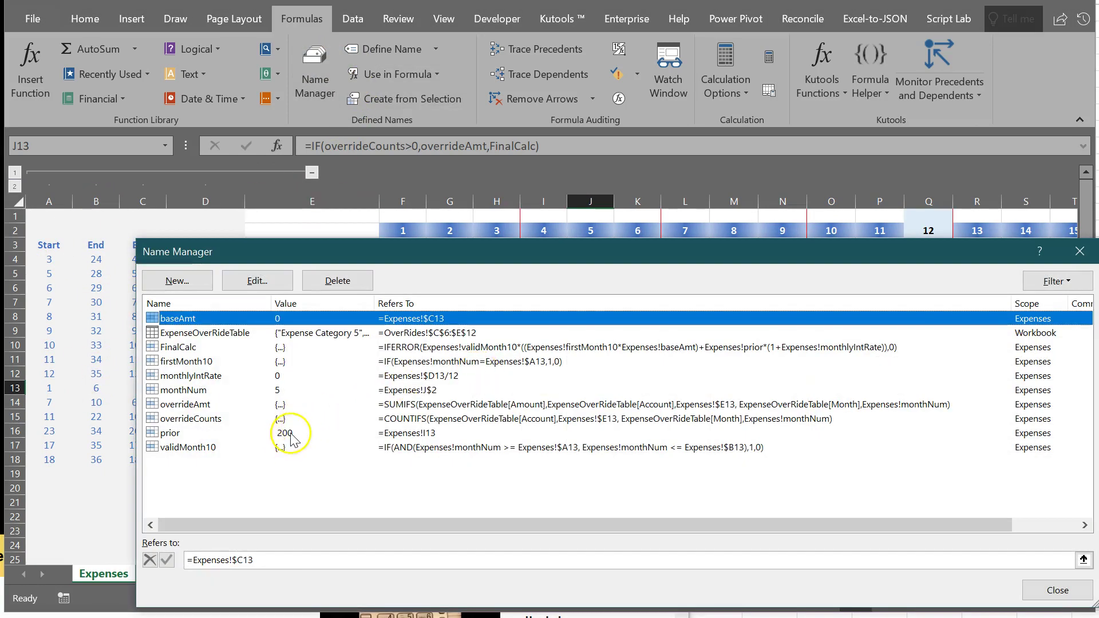
pyautogui.click(280, 448)
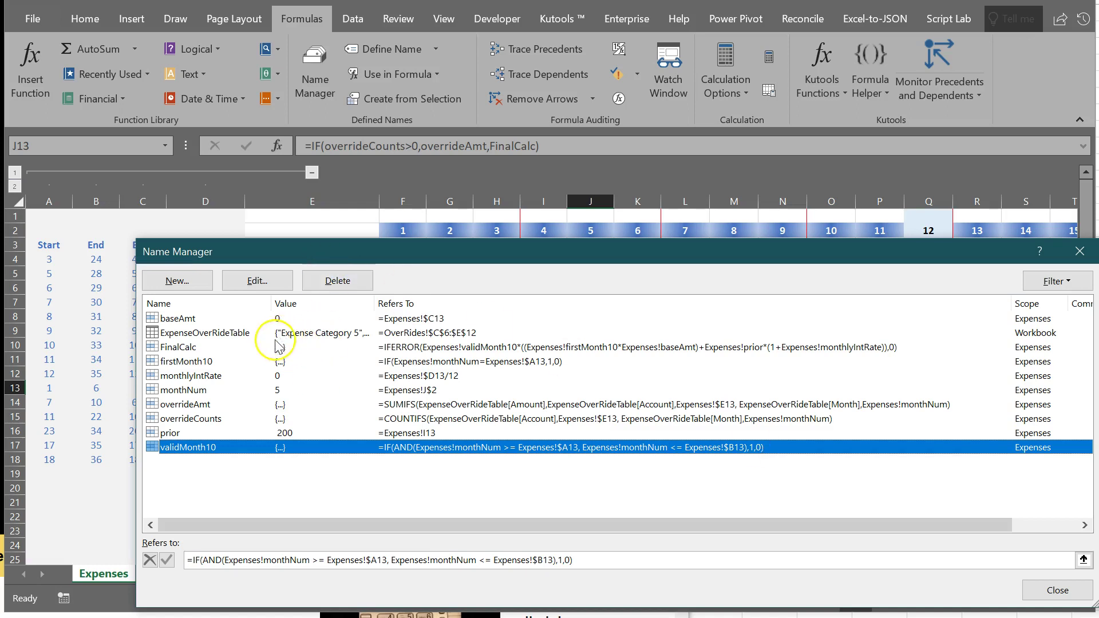
# Review how the FinalCalc definition uses the firstMonth10 name
pyautogui.click(243, 347)
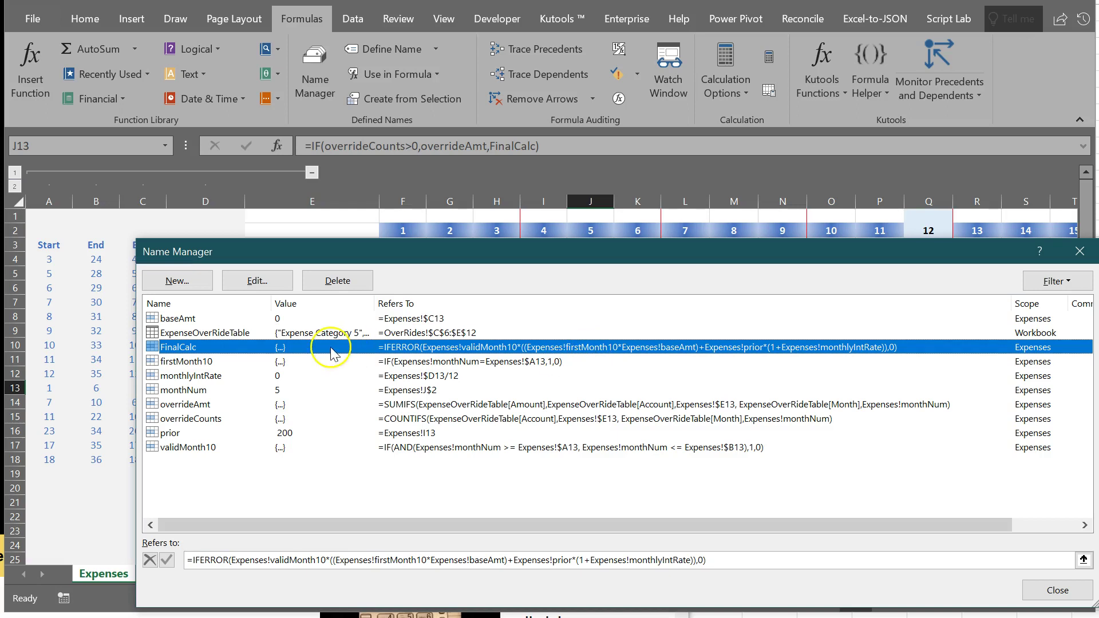
pyautogui.click(436, 364)
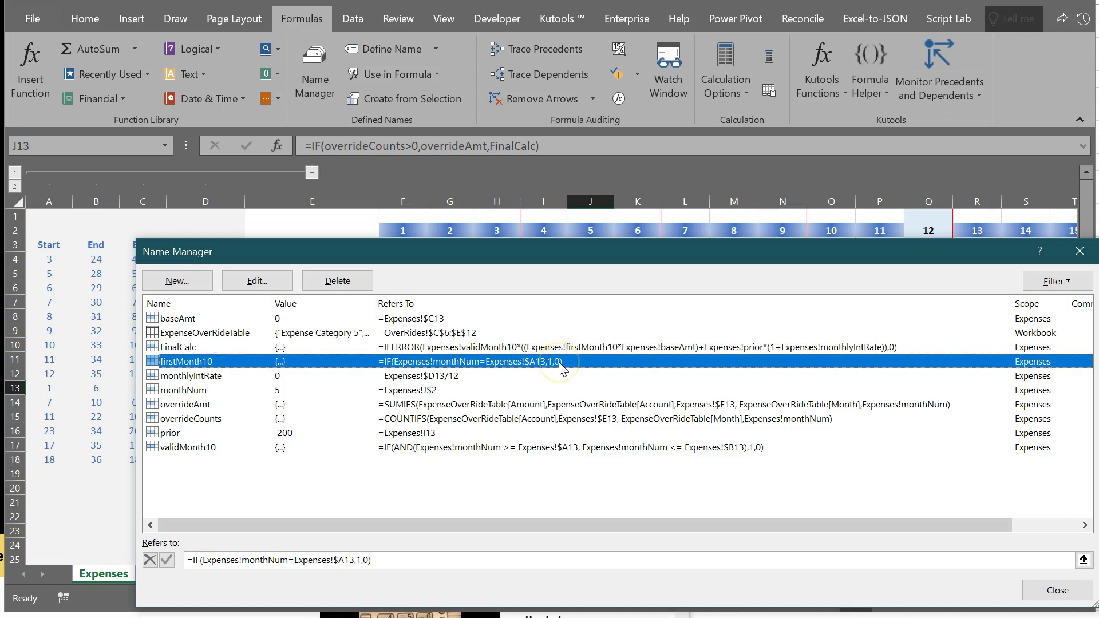
pyautogui.click(580, 348)
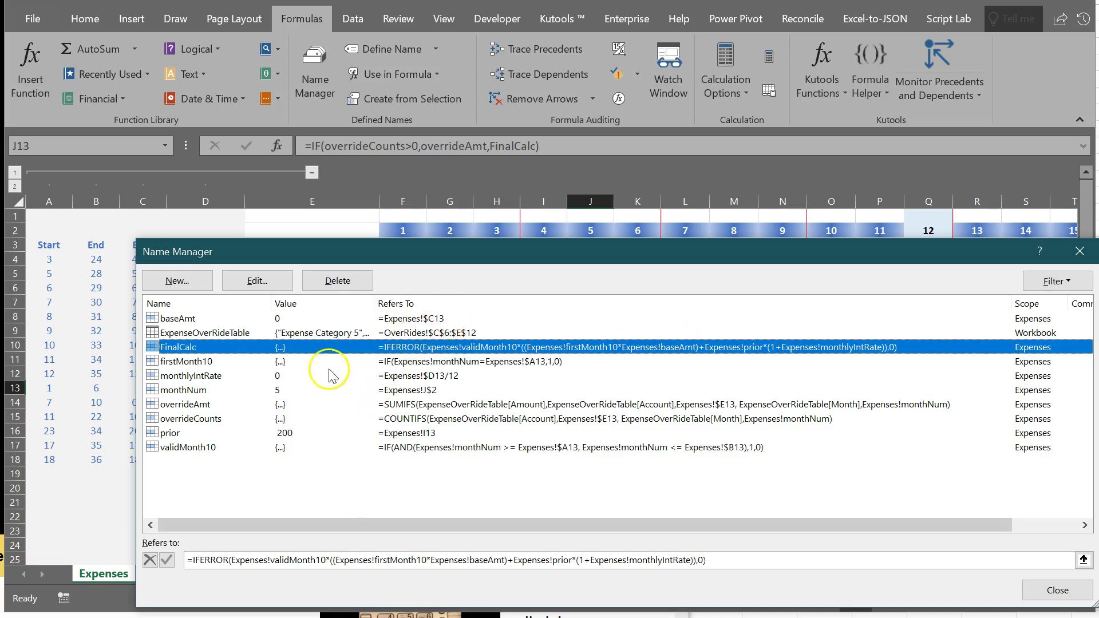
# View the baseAmt name's reference and compare it with the sheet's Base column
pyautogui.click(410, 320)
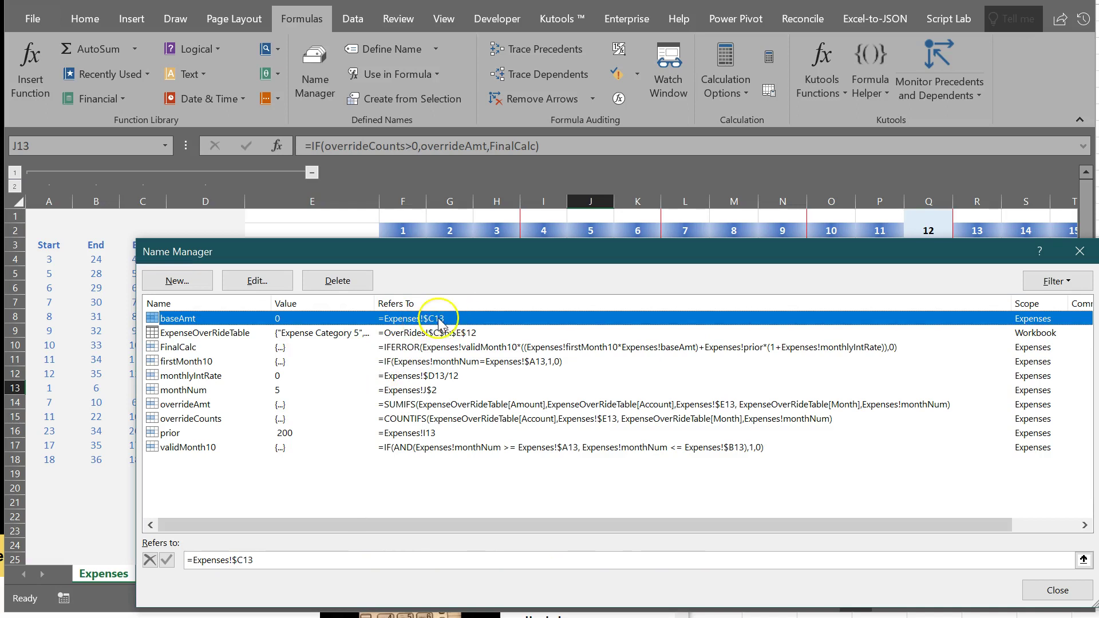
pyautogui.moveTo(255, 253); pyautogui.dragTo(307, 237)
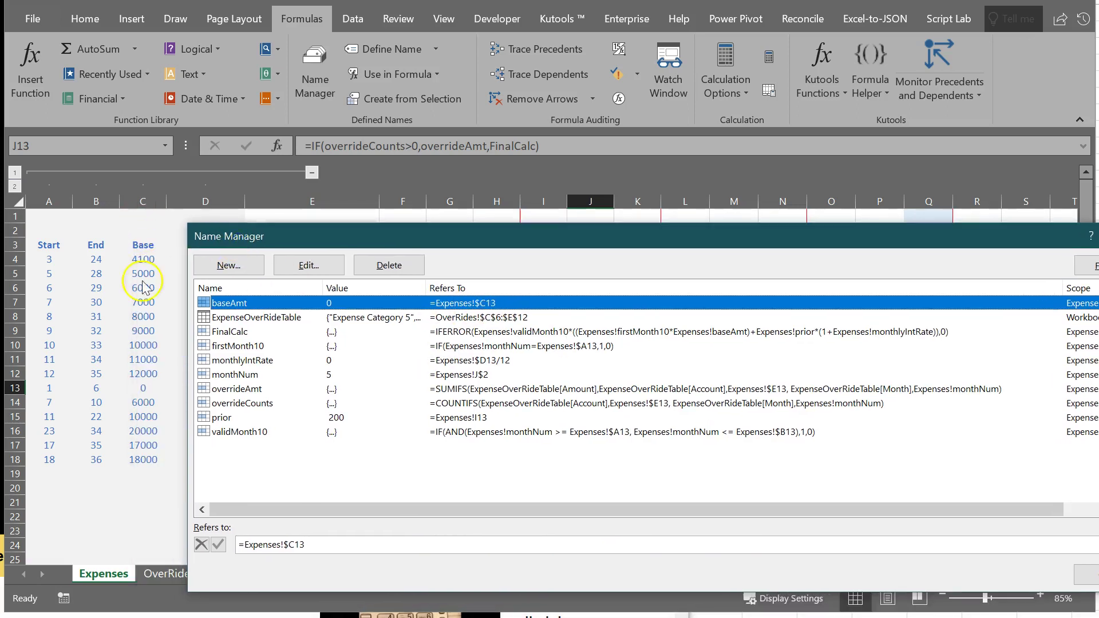
pyautogui.moveTo(466, 225); pyautogui.dragTo(373, 202)
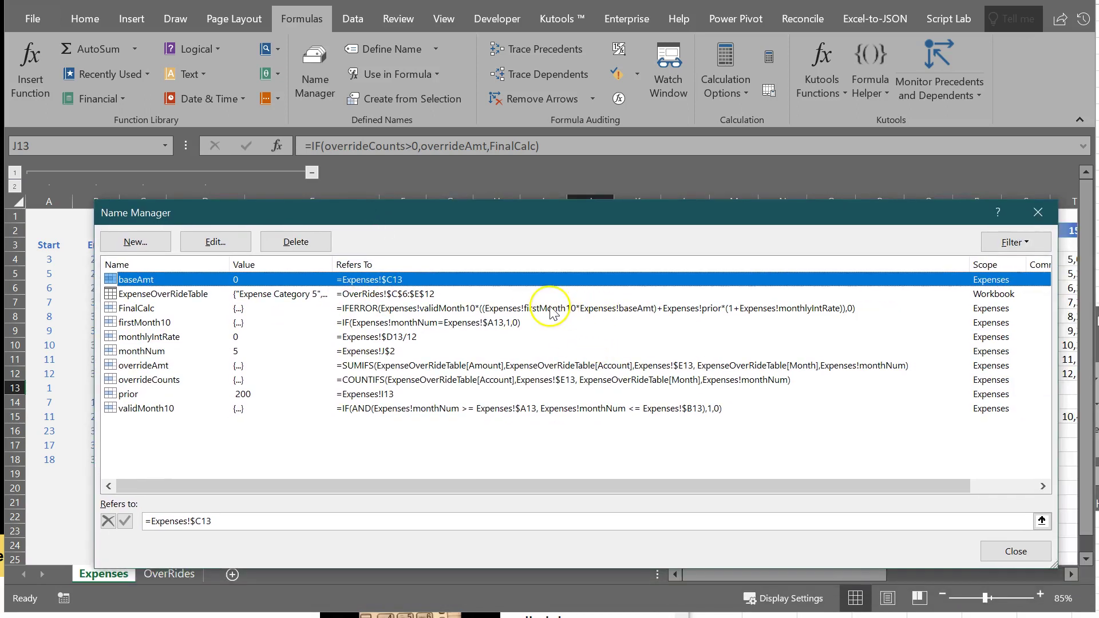
# Review the prior and monthlyIntRate terms of FinalCalc against the Rate column, and close the Name Manager
pyautogui.click(611, 315)
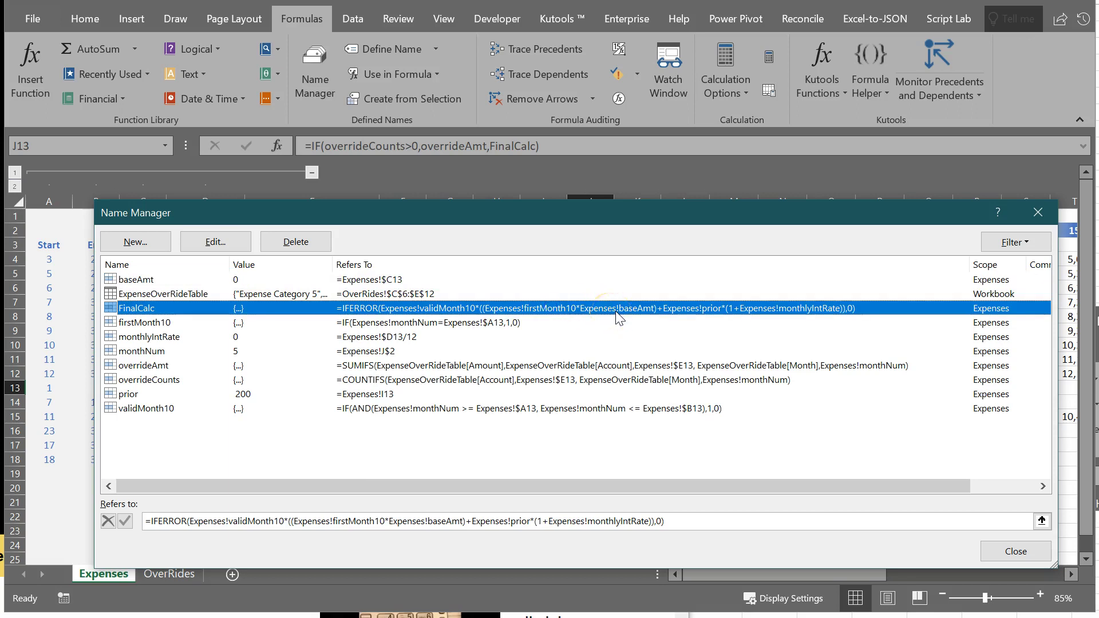
pyautogui.moveTo(619, 318); pyautogui.dragTo(711, 307)
pyautogui.moveTo(369, 217); pyautogui.dragTo(544, 217)
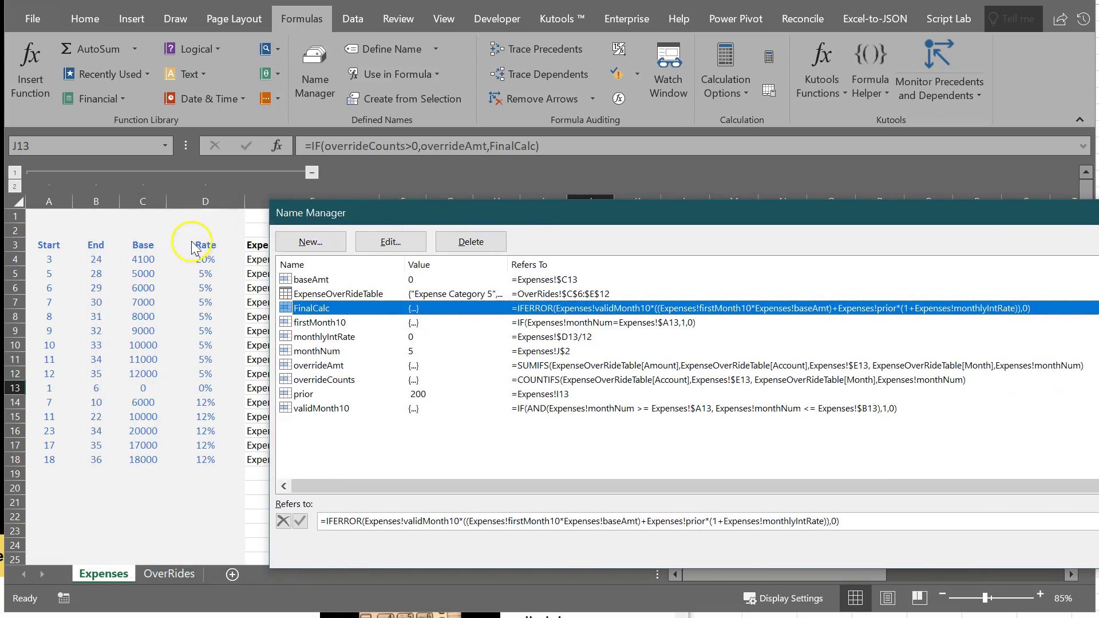
pyautogui.moveTo(418, 217); pyautogui.dragTo(280, 212)
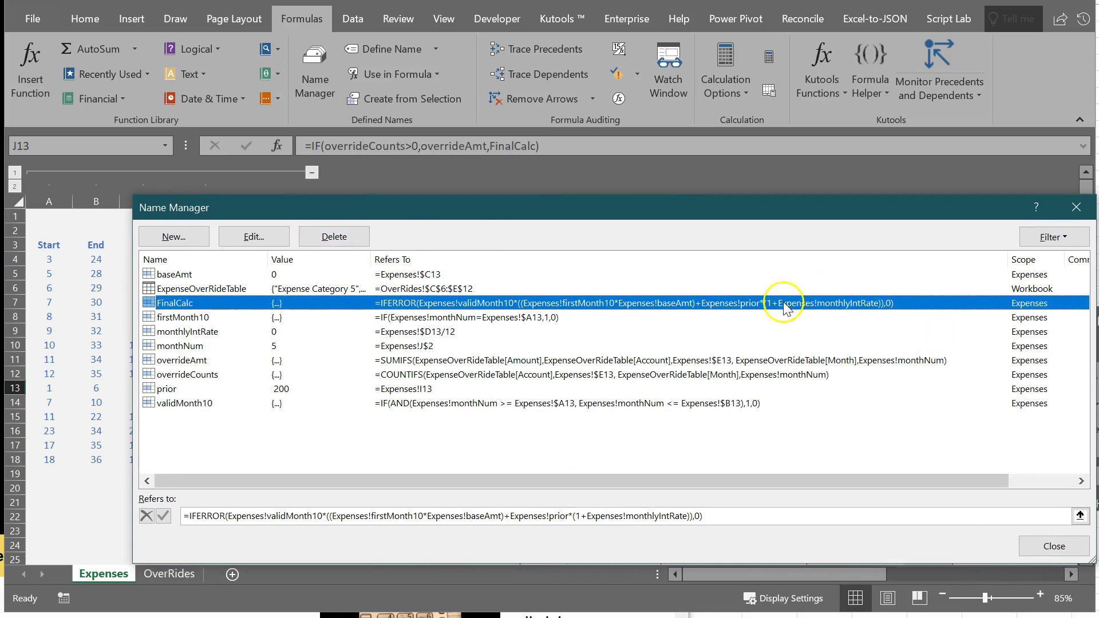
pyautogui.click(719, 310)
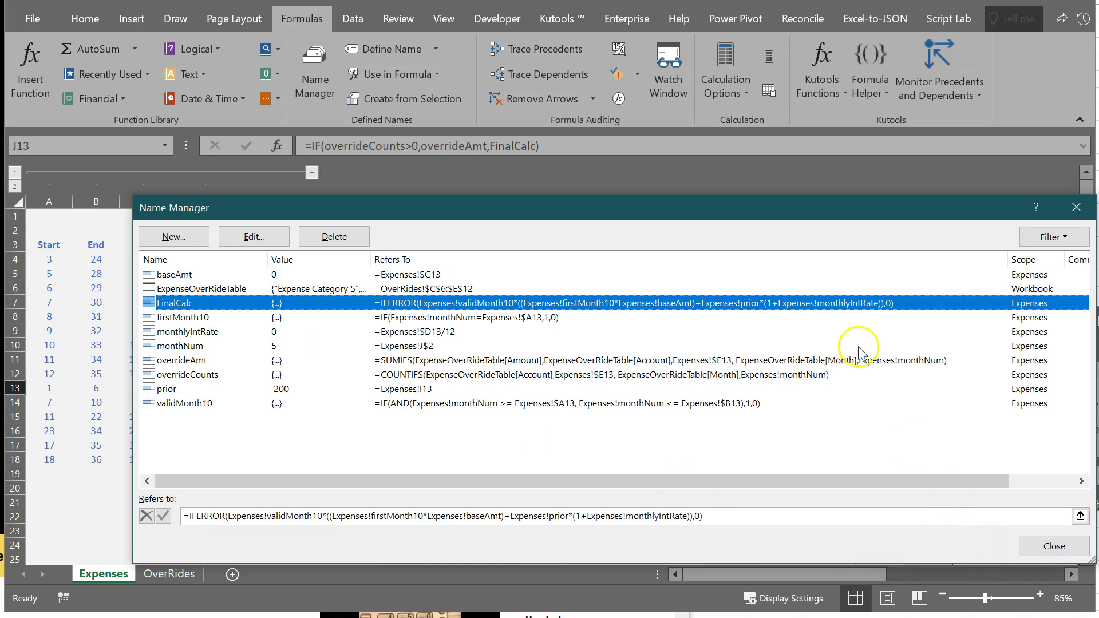
pyautogui.click(1052, 547)
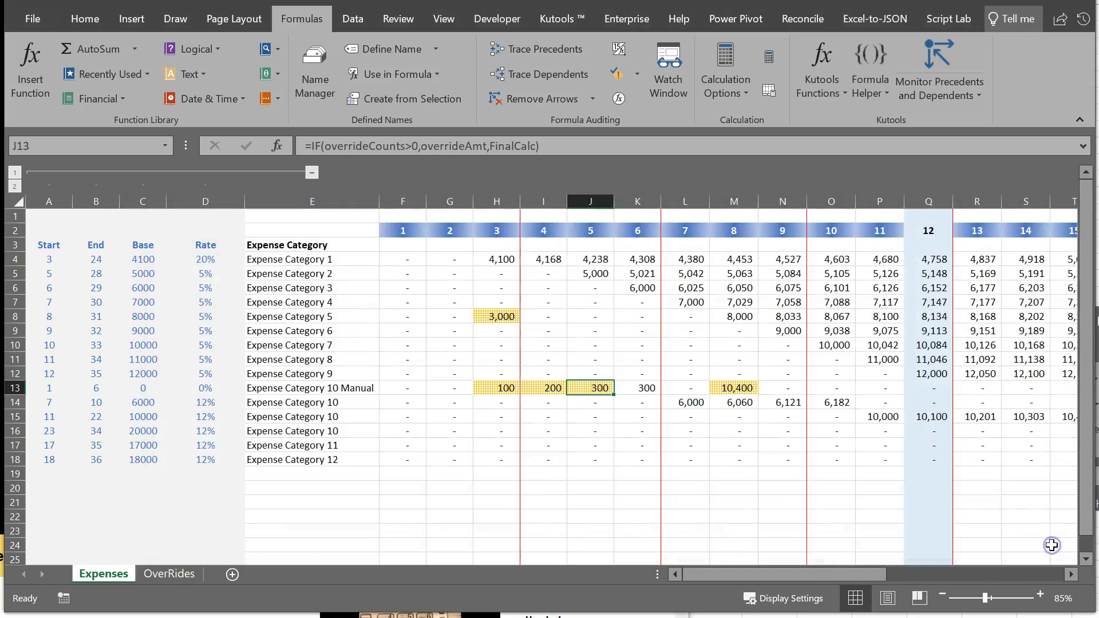
# Evaluate the override test in M8 for Expense Category 5 and step into its FinalCalc name
pyautogui.click(732, 315)
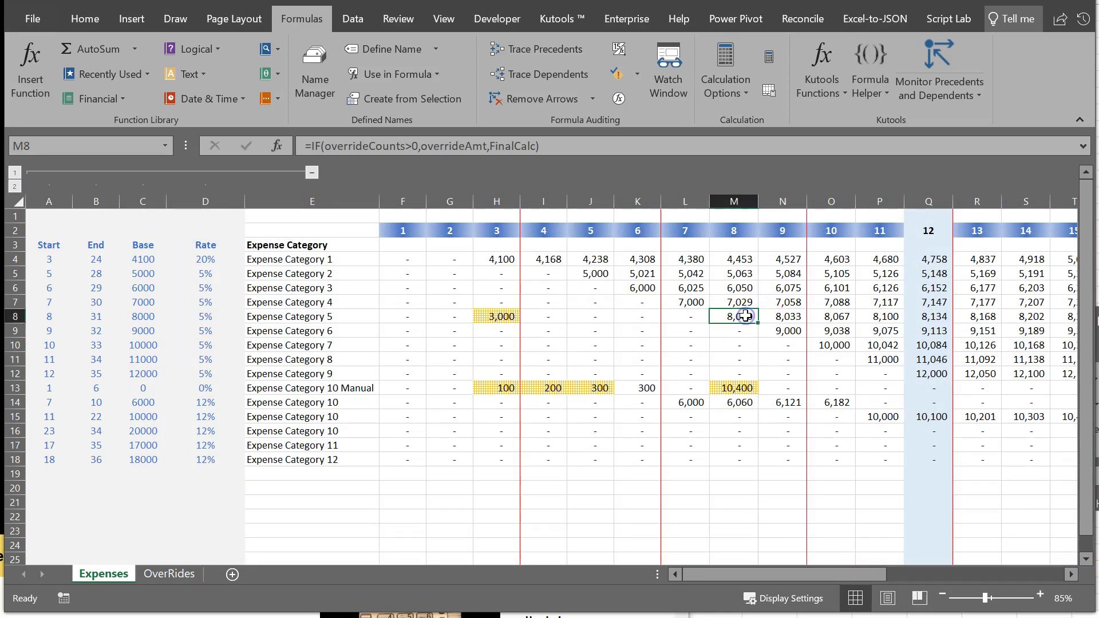
pyautogui.click(620, 98)
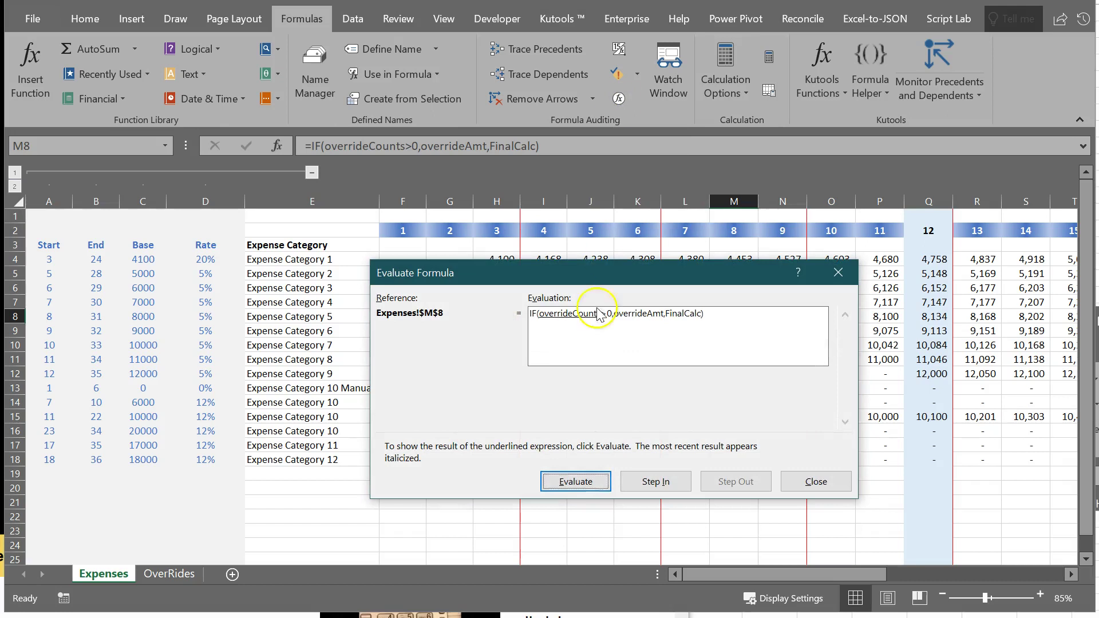
pyautogui.click(583, 485)
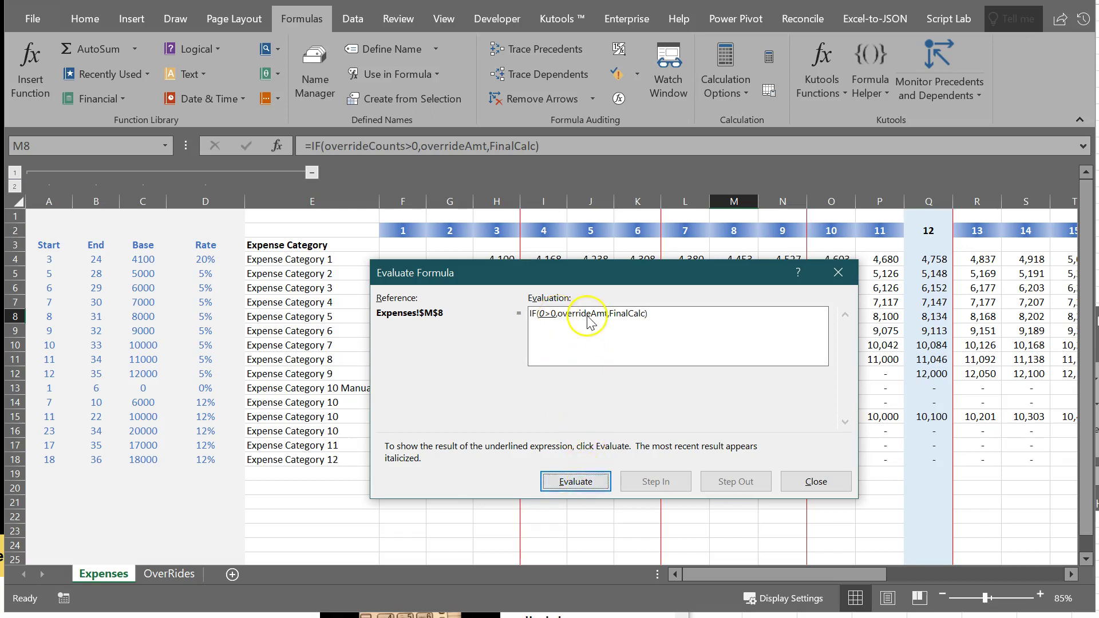
pyautogui.click(596, 488)
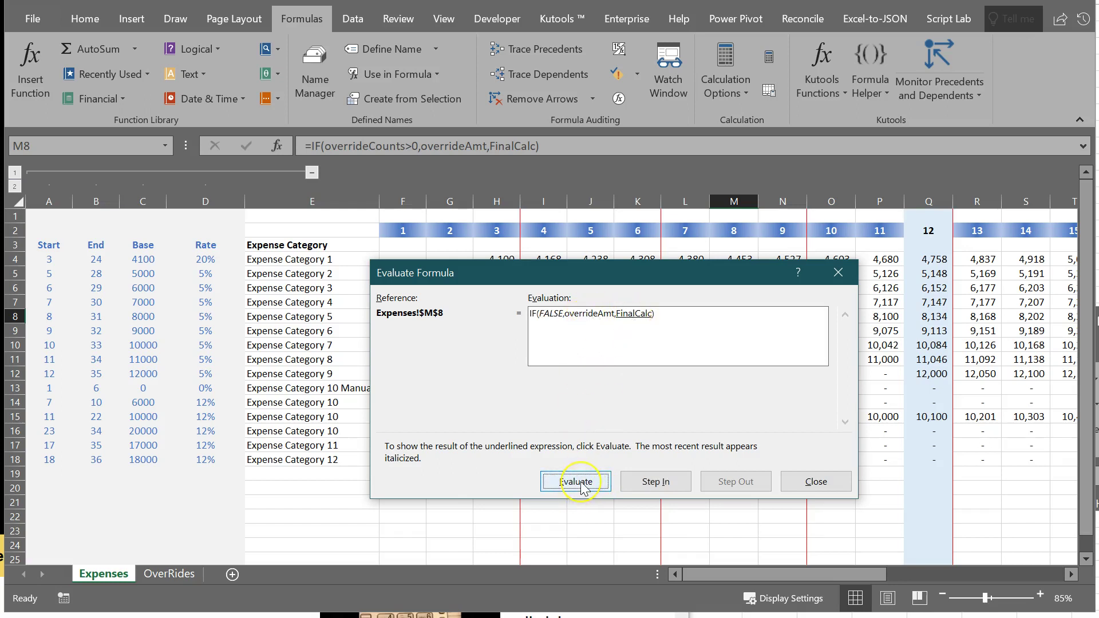
pyautogui.click(656, 482)
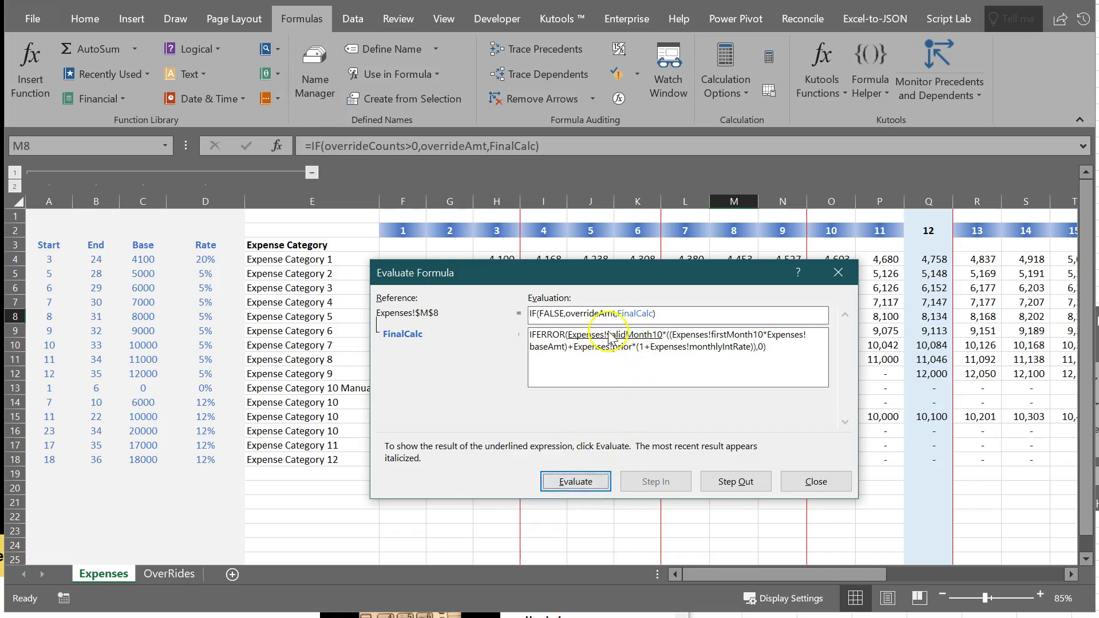
# Evaluate the validMonth10, firstMonth10 and baseAmt terms of FinalCalc for M8, including the firstMonth10-by-baseAmt product
pyautogui.click(576, 484)
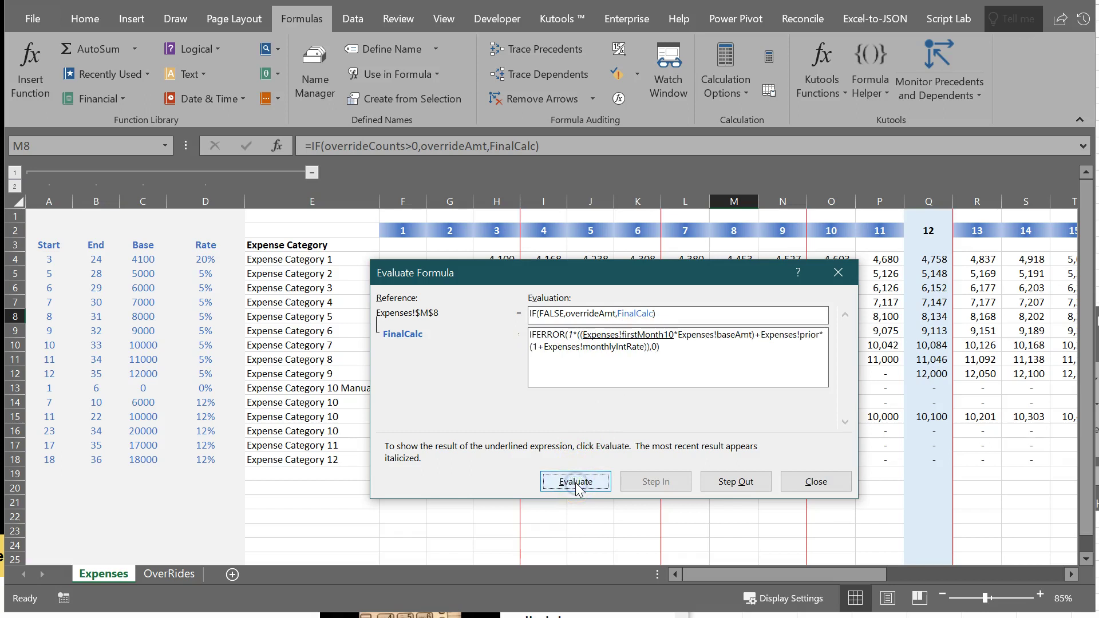
pyautogui.click(571, 340)
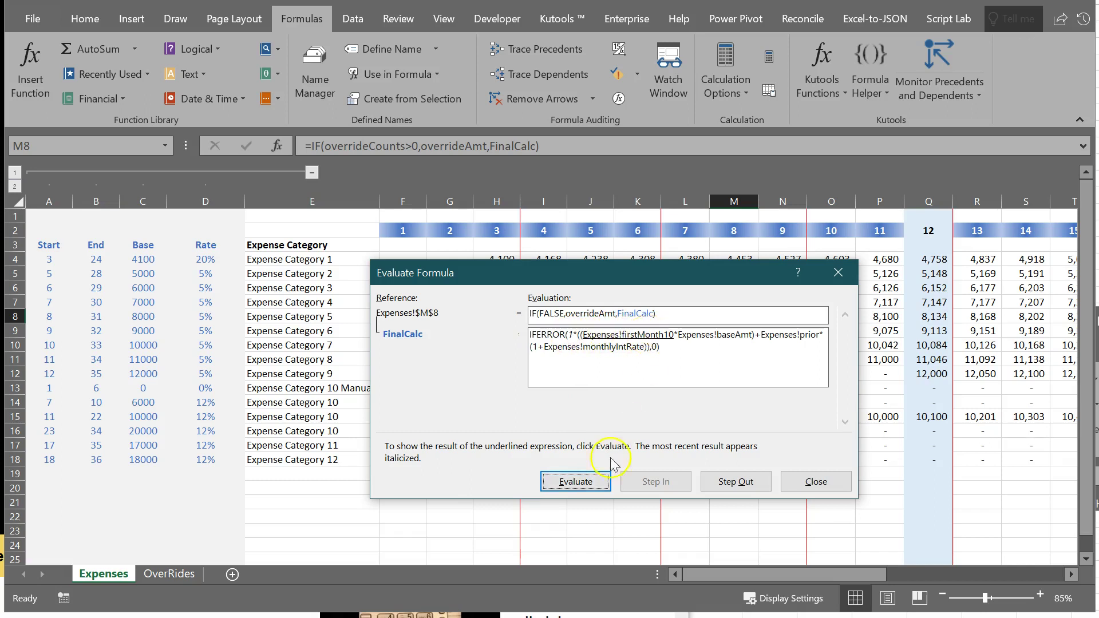
pyautogui.click(590, 482)
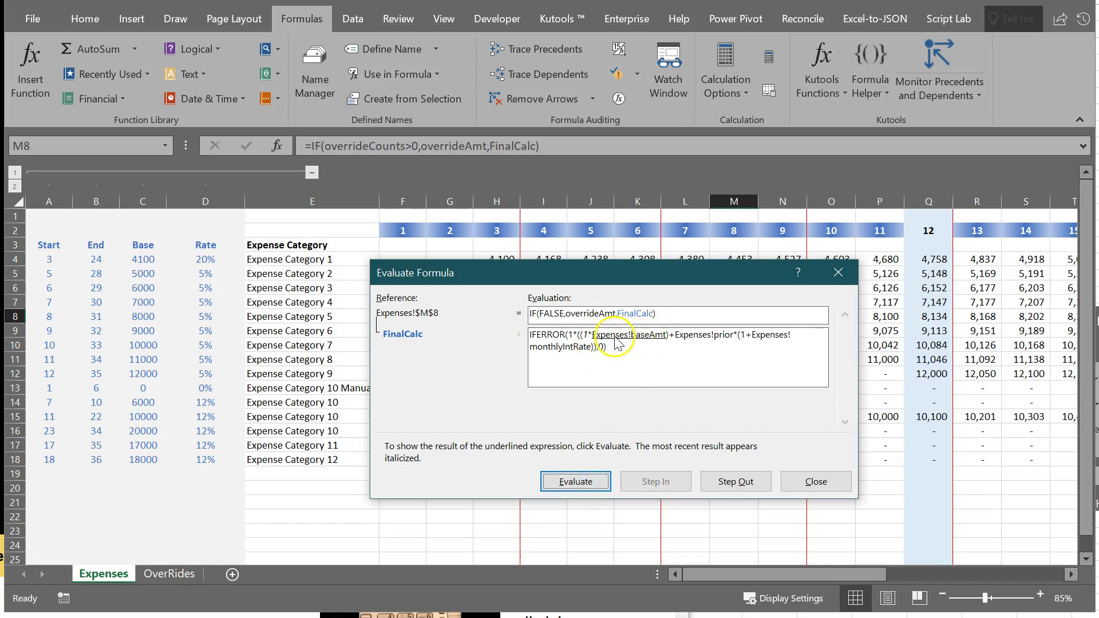
pyautogui.click(584, 483)
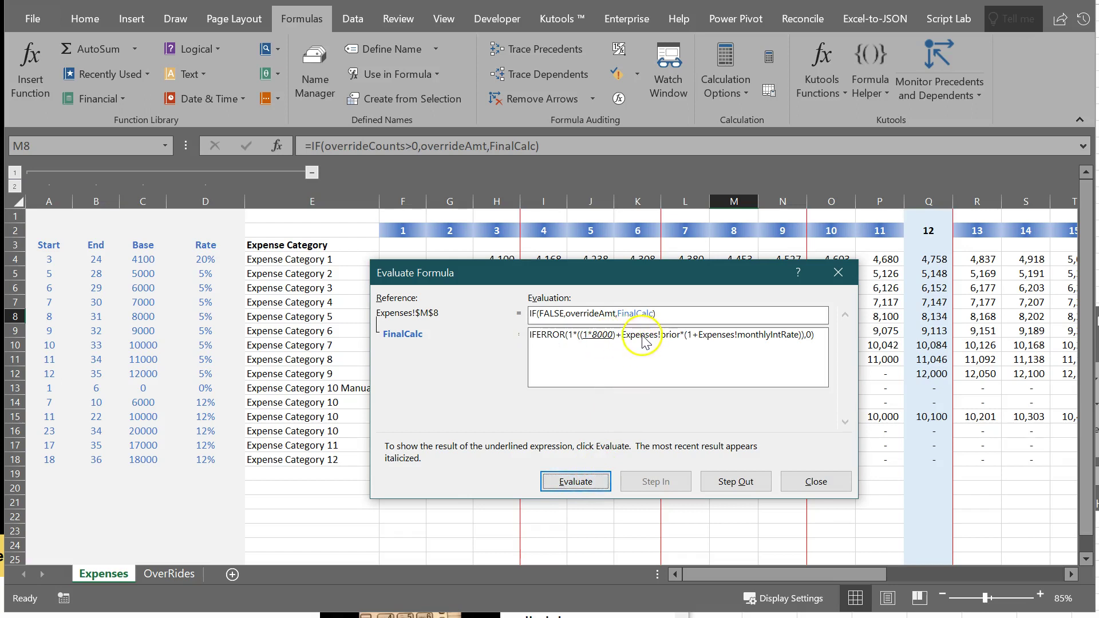
pyautogui.click(577, 480)
pyautogui.click(579, 481)
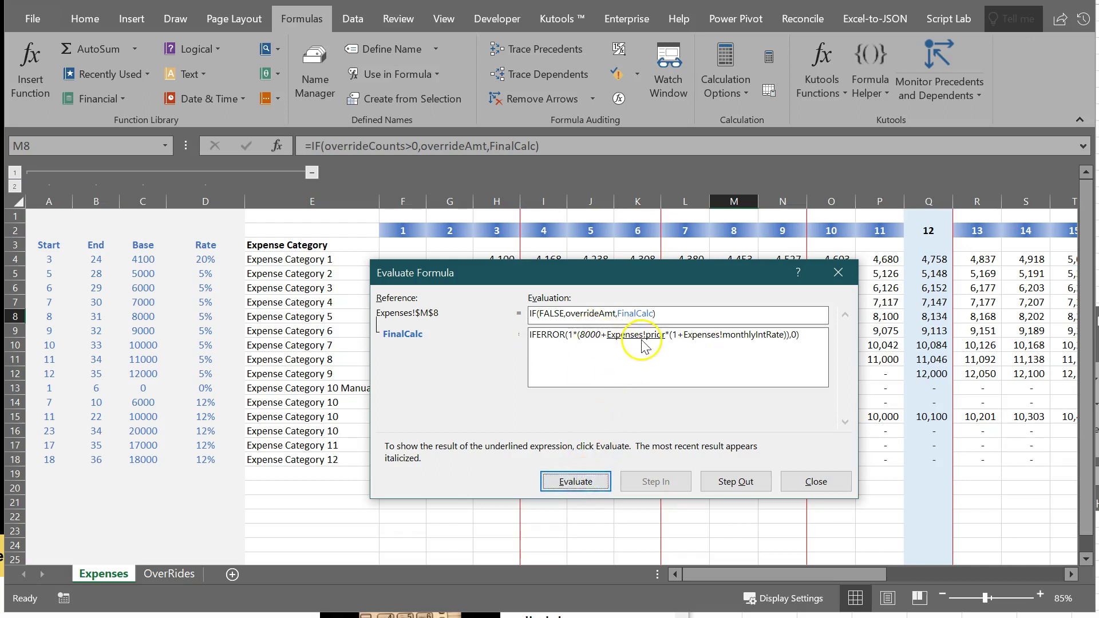
# Evaluate the prior and monthlyIntRate terms of FinalCalc for M8 and multiply prior by the growth factor
pyautogui.click(584, 481)
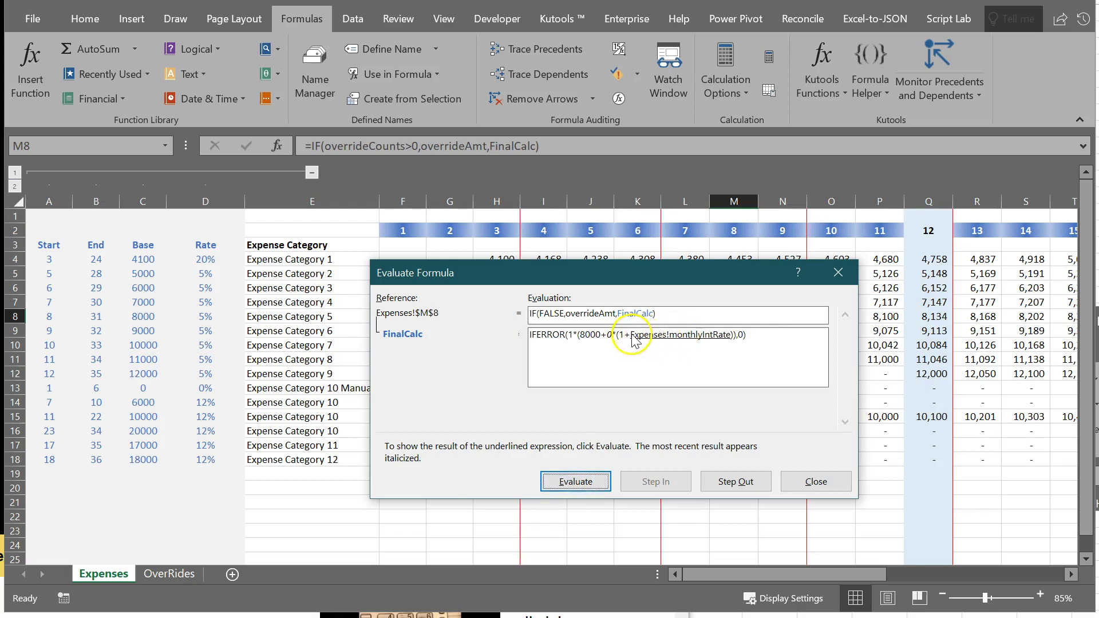
pyautogui.click(594, 482)
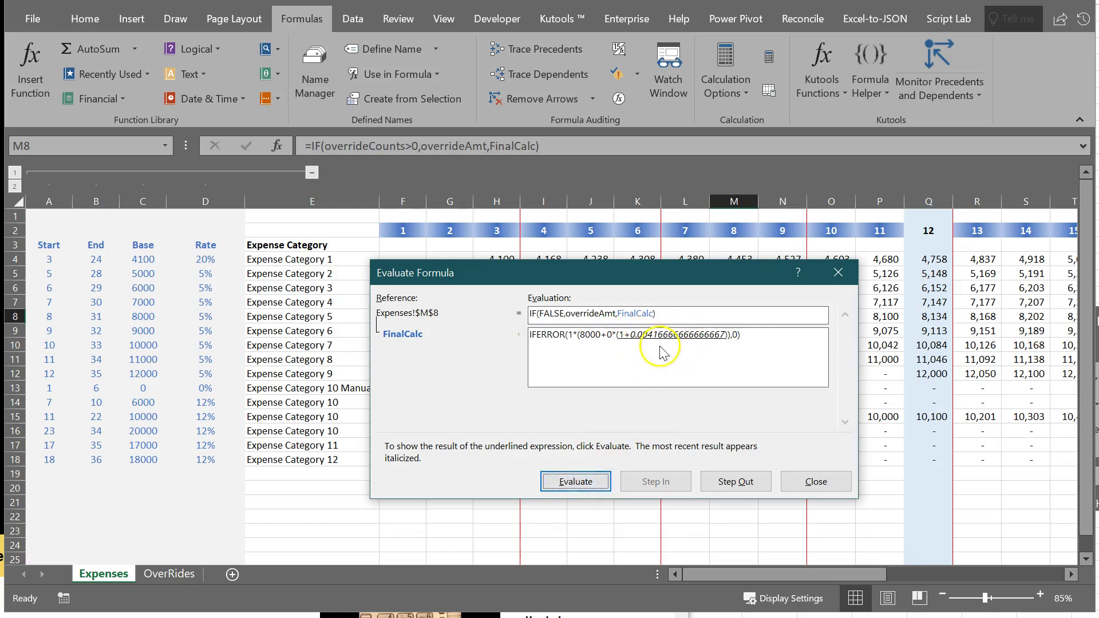
pyautogui.click(596, 477)
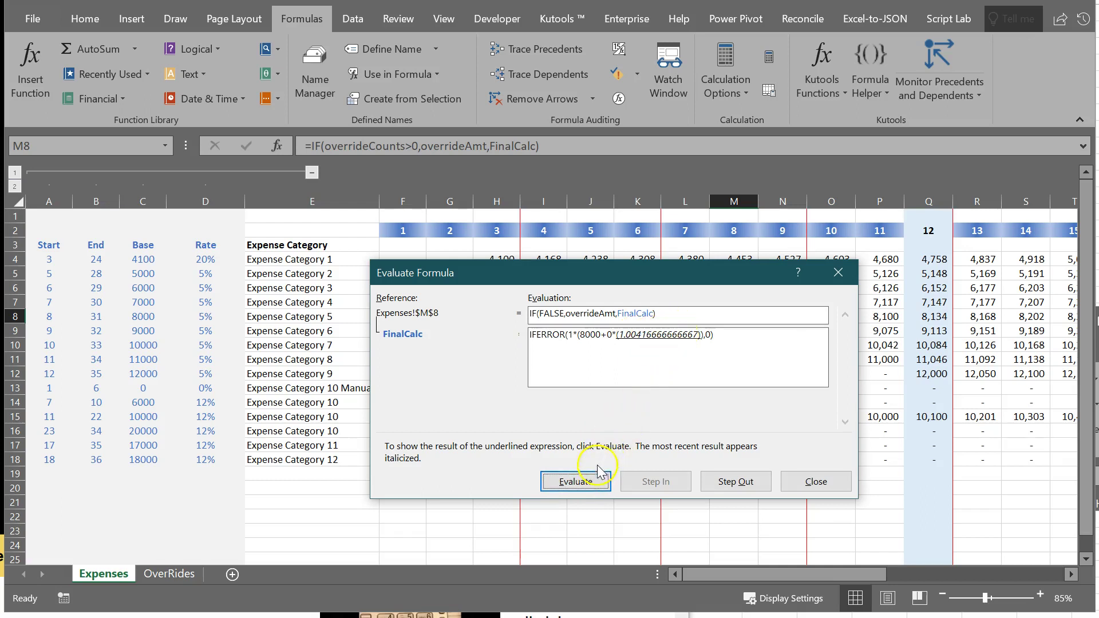
pyautogui.click(595, 483)
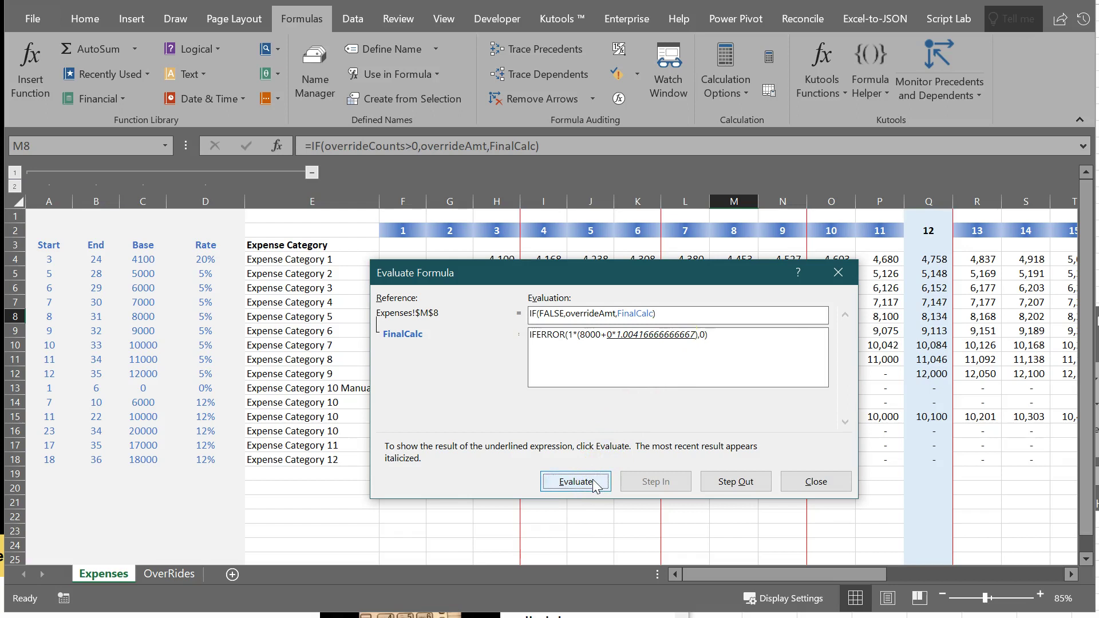
pyautogui.click(595, 484)
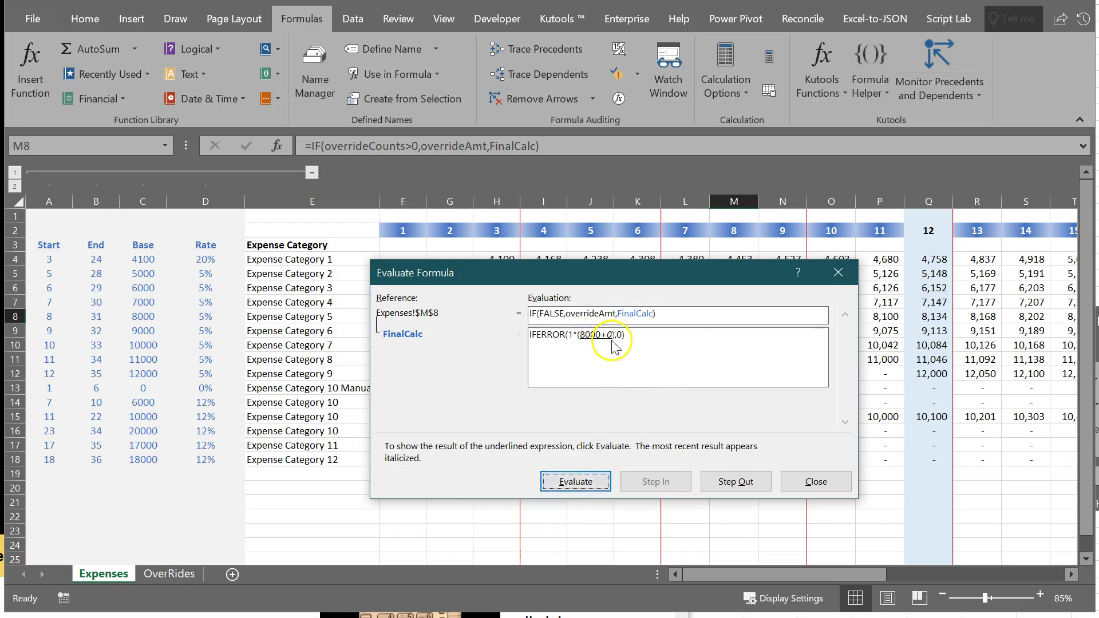
# Resolve the remaining sum, product and IFERROR of FinalCalc for M8, and end the formula evaluation
pyautogui.click(591, 481)
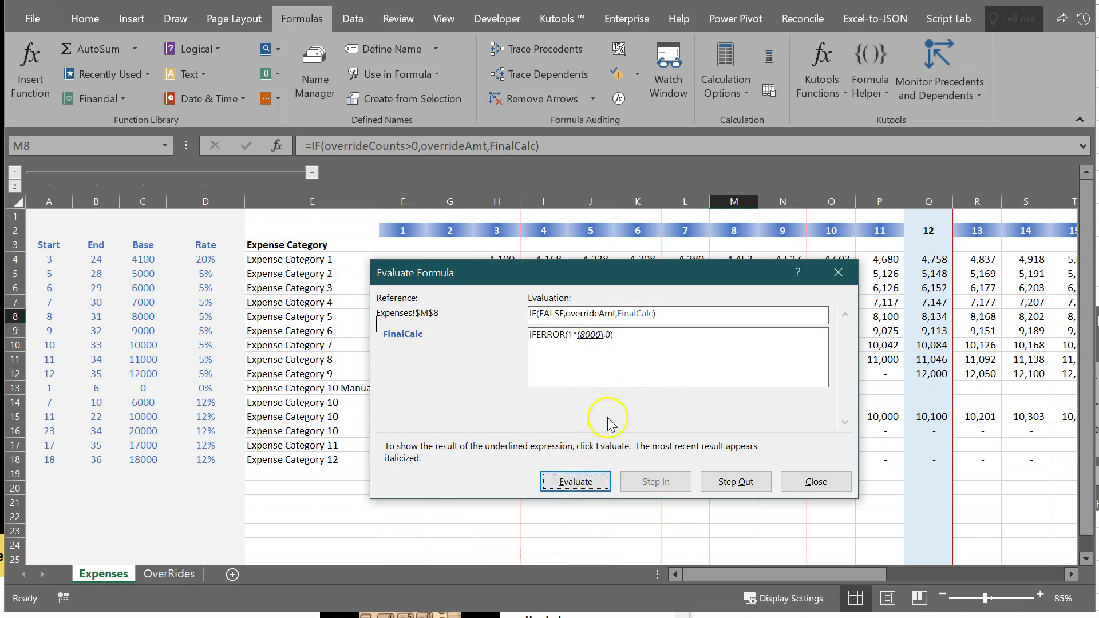
pyautogui.click(595, 485)
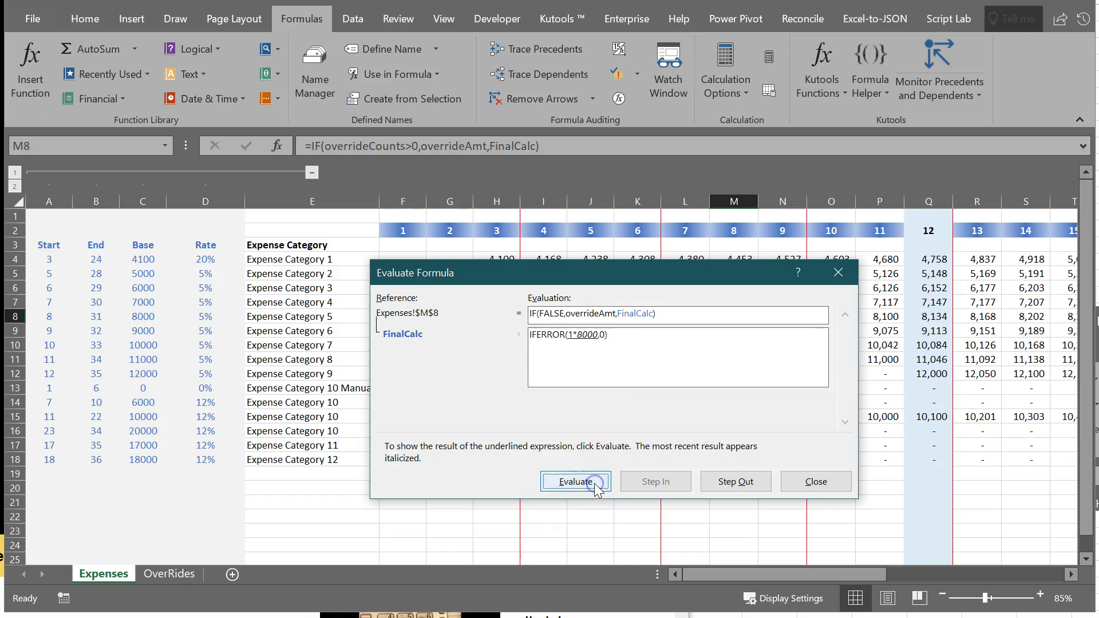
pyautogui.click(592, 484)
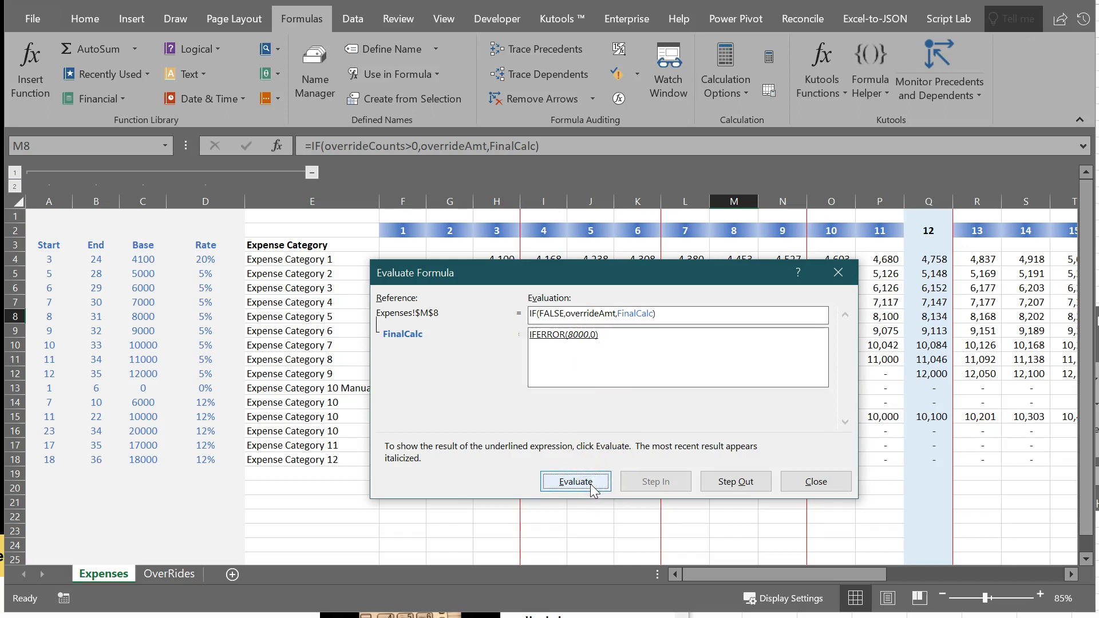
pyautogui.click(595, 484)
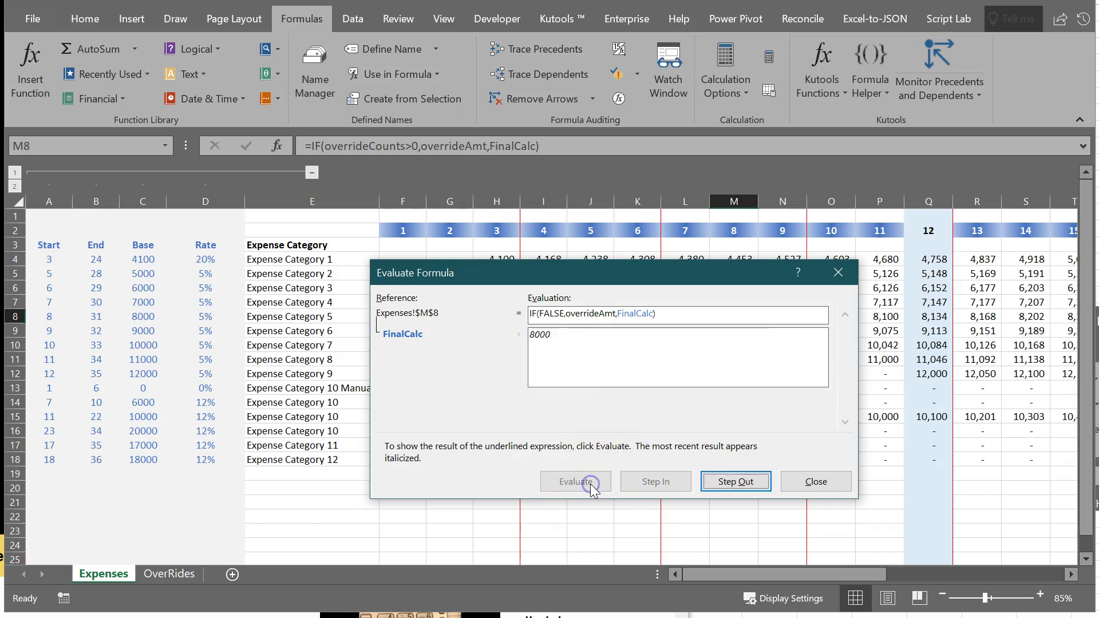
pyautogui.click(816, 482)
# Evaluate the override test in N8 for Expense Category 5 and step into its FinalCalc name
pyautogui.click(785, 318)
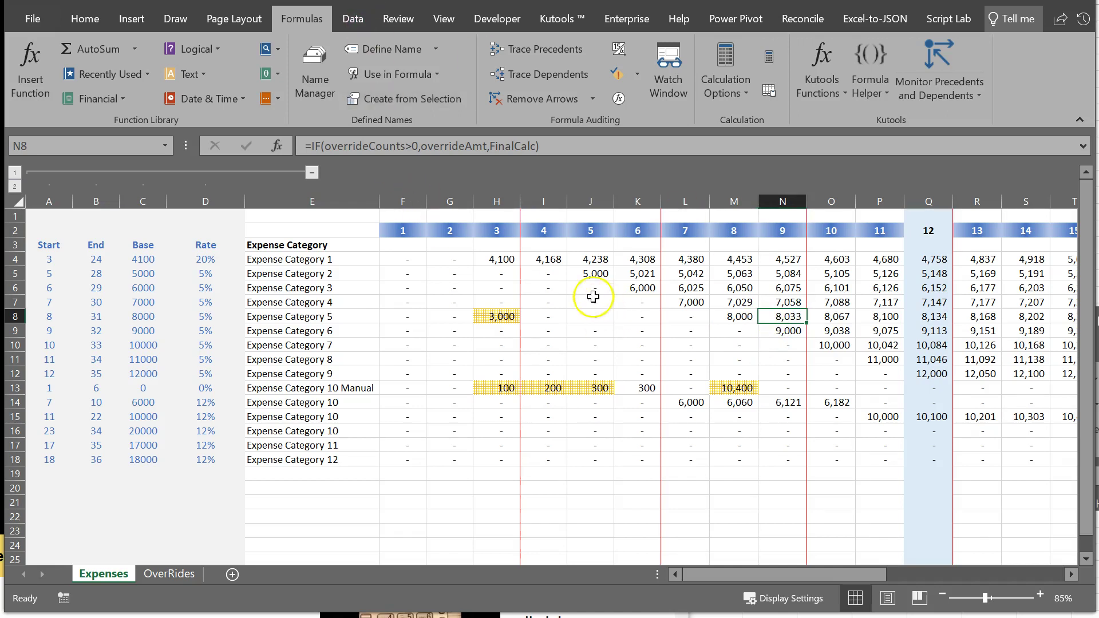
pyautogui.click(619, 98)
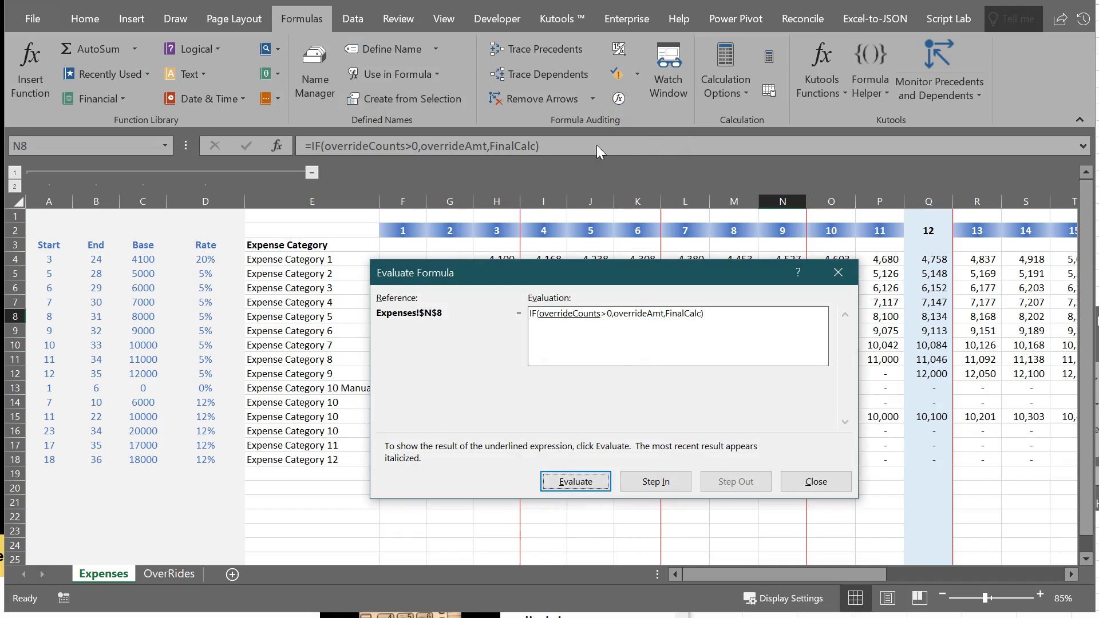
pyautogui.click(588, 484)
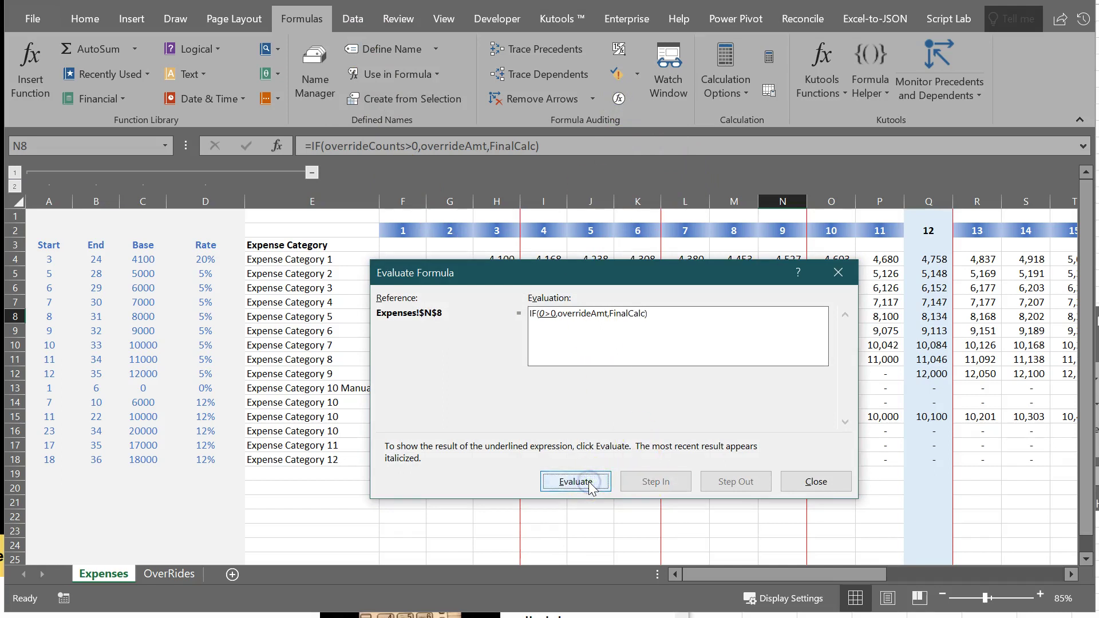
pyautogui.click(590, 484)
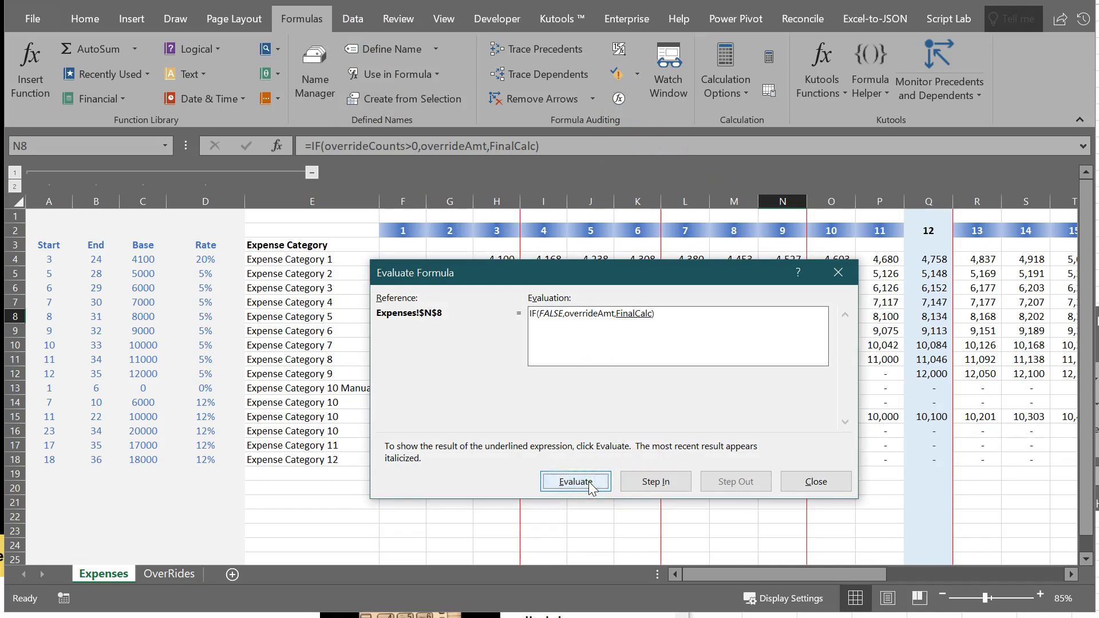
pyautogui.click(653, 483)
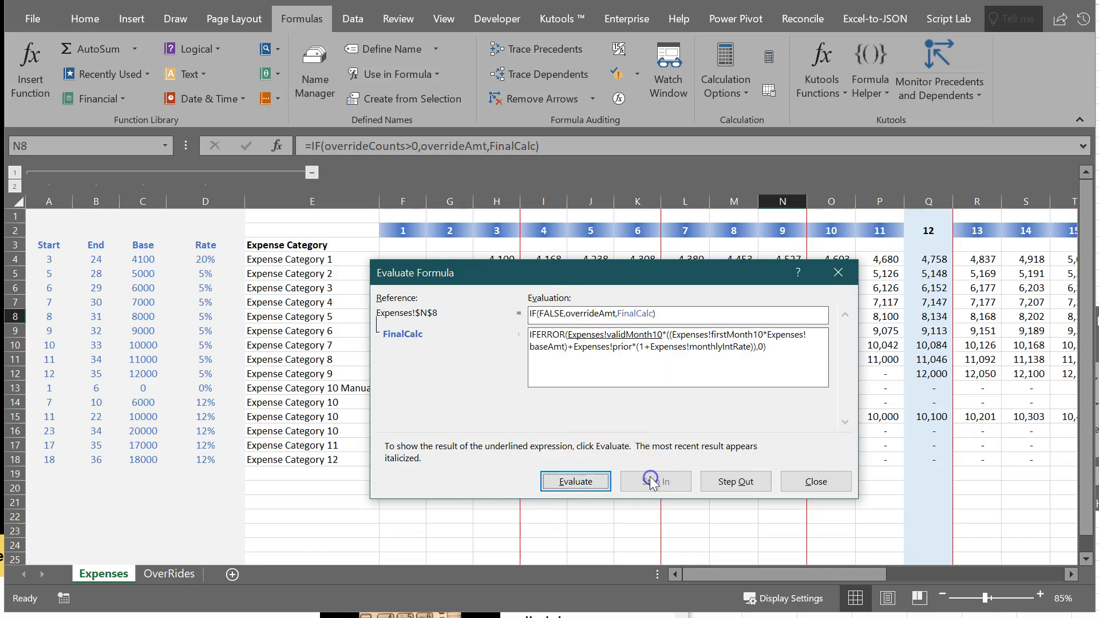
# Evaluate validMonth10 for N8, step out of FinalCalc, resolve the outer IF and end the evaluation
pyautogui.click(589, 481)
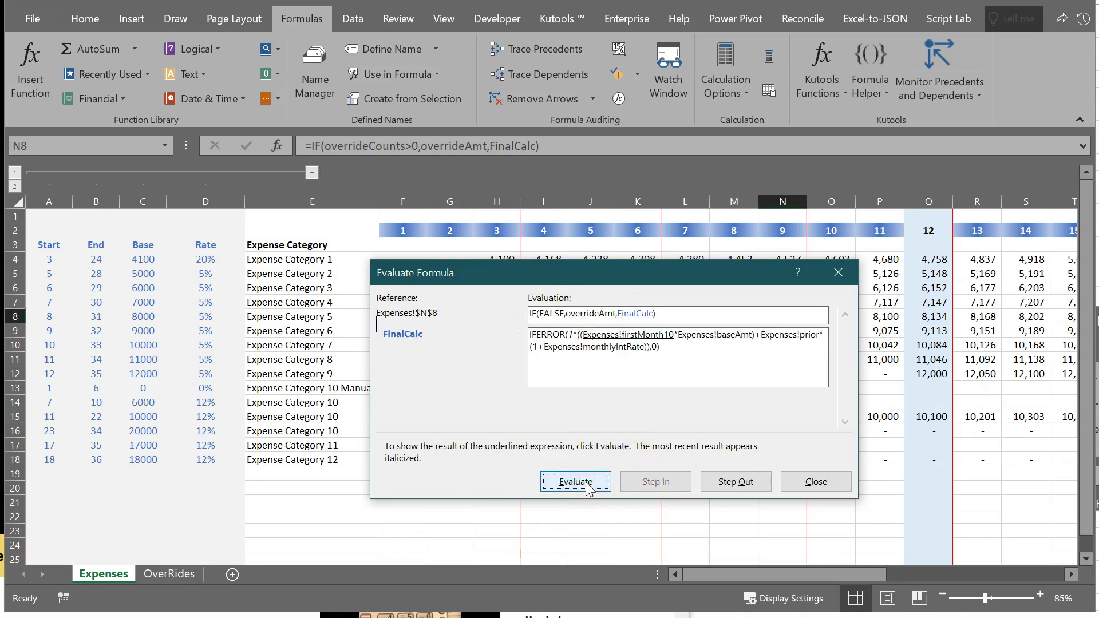
pyautogui.click(571, 337)
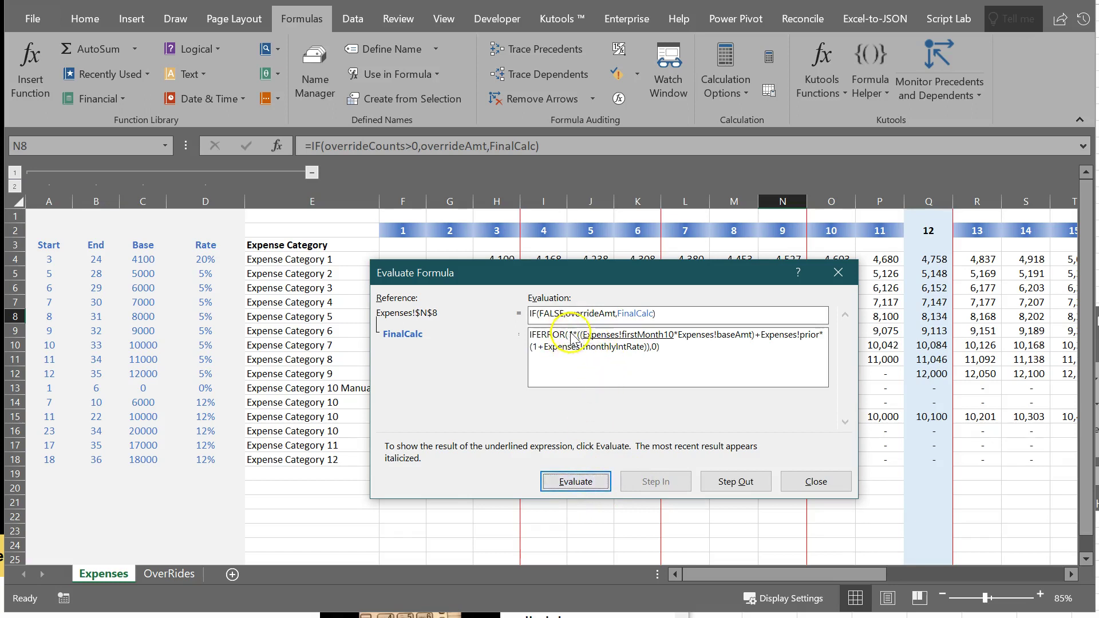
pyautogui.click(730, 486)
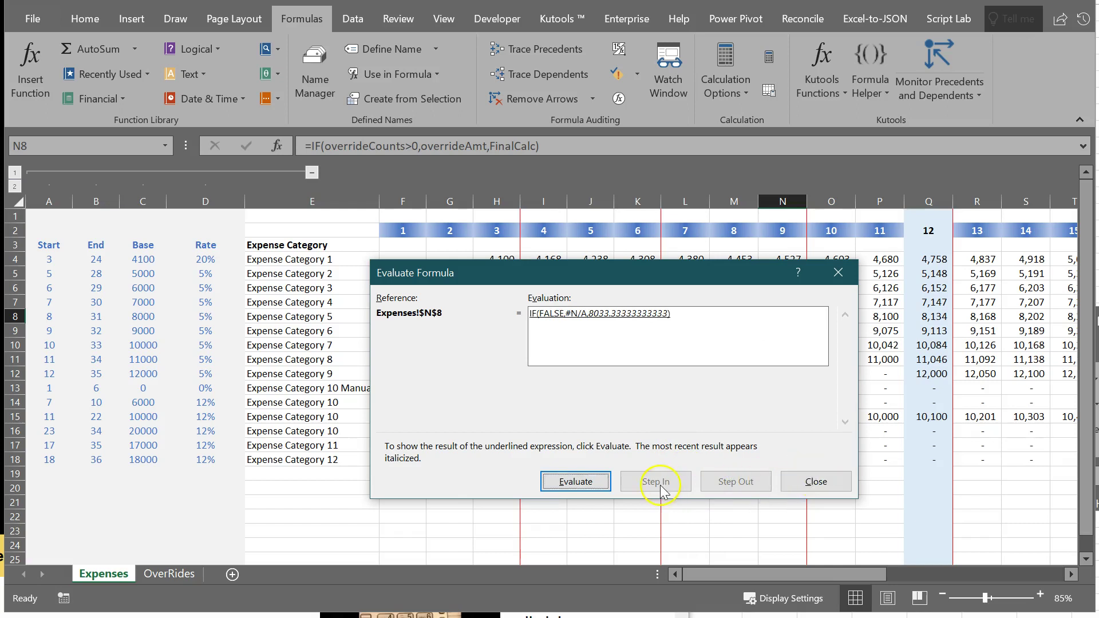
pyautogui.click(570, 483)
pyautogui.click(809, 487)
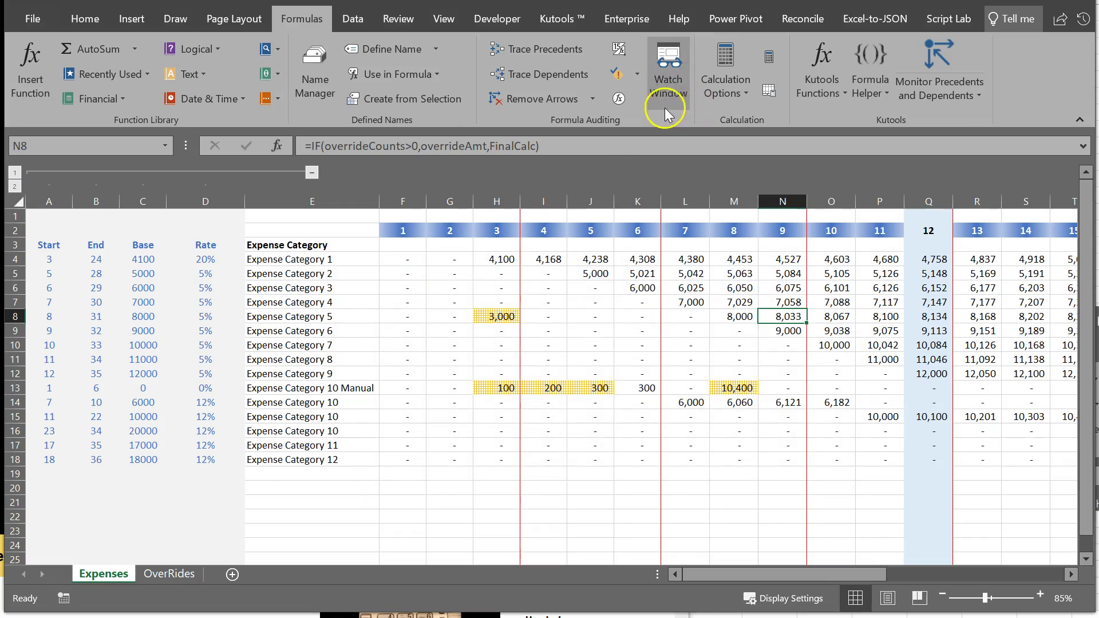
# Restart the formula evaluation of N8, resolve its override test again and step back into FinalCalc
pyautogui.click(619, 99)
pyautogui.click(590, 488)
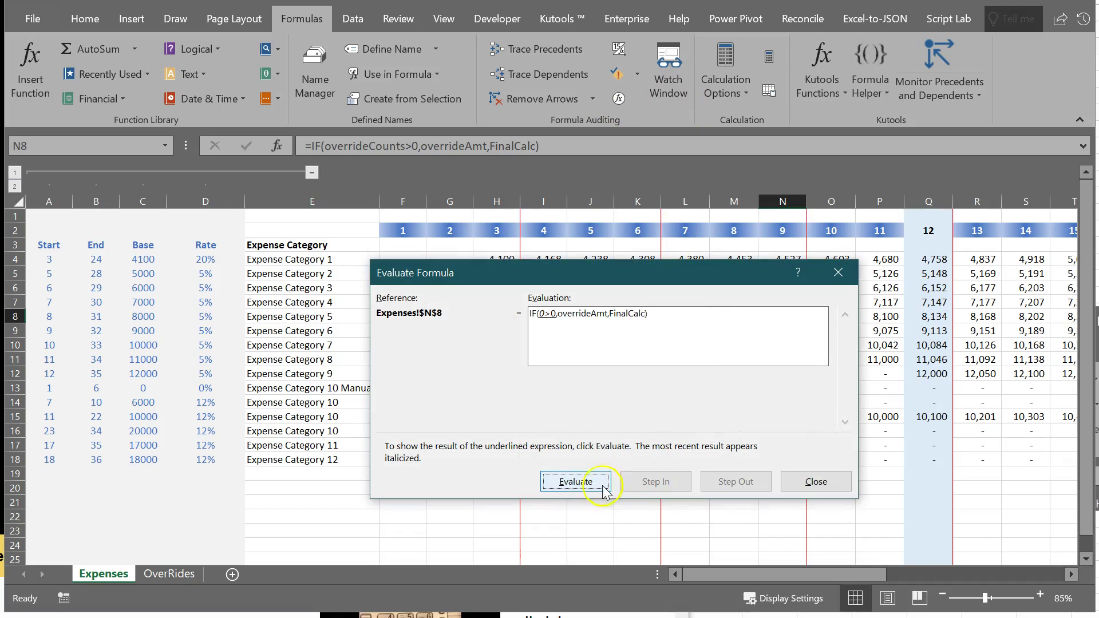
pyautogui.click(599, 494)
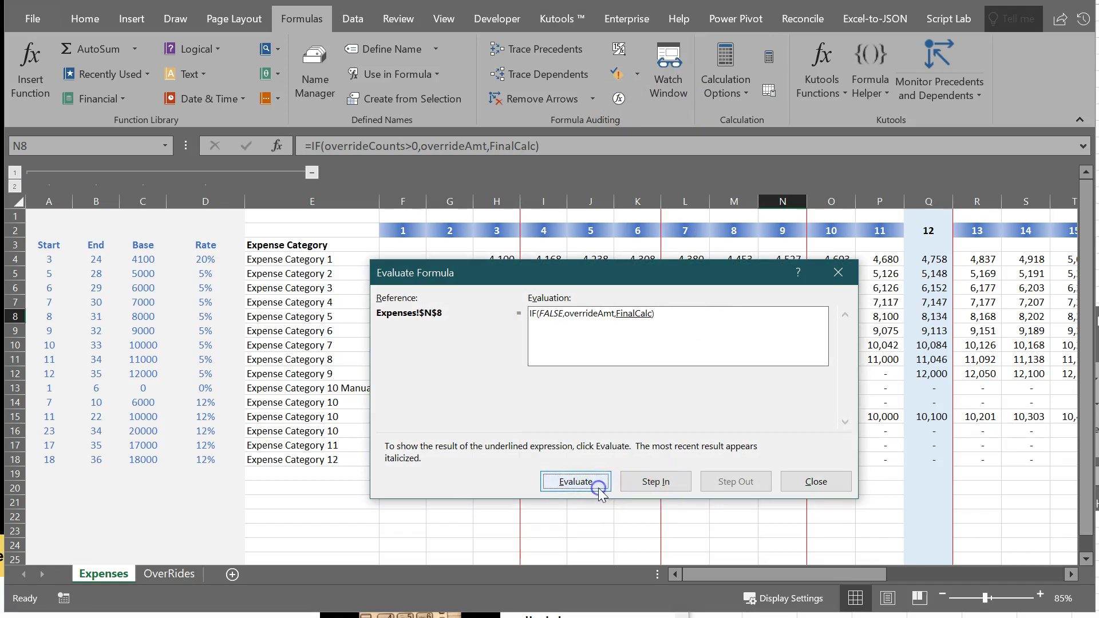
pyautogui.click(656, 484)
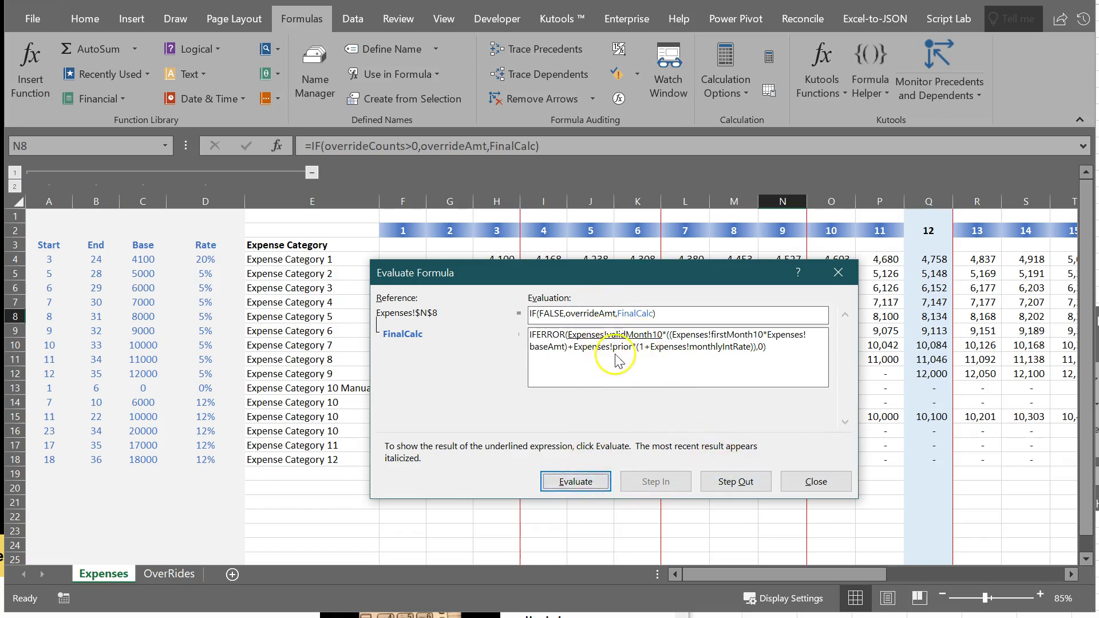
# Evaluate the validMonth10, firstMonth10 and baseAmt terms of FinalCalc for N8 and their base-amount product
pyautogui.click(604, 481)
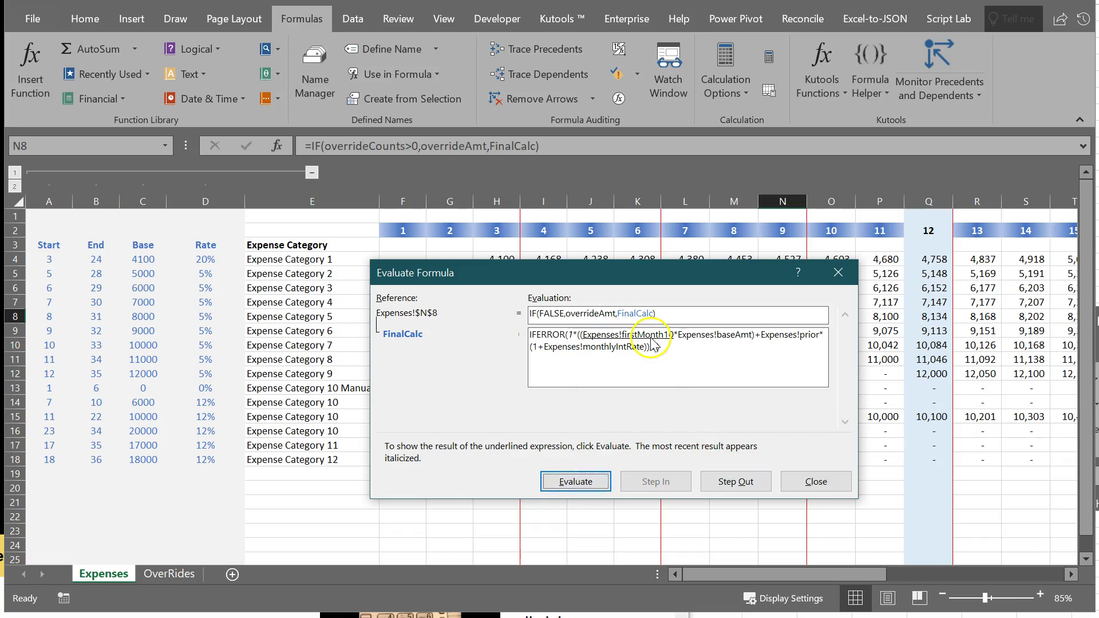
pyautogui.click(588, 487)
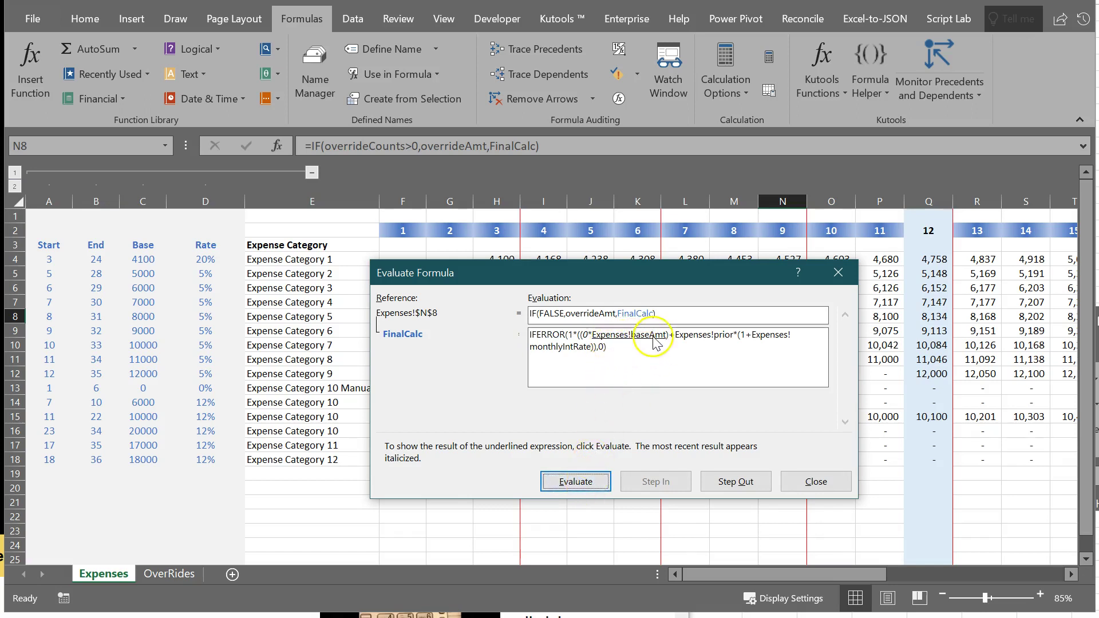
pyautogui.click(584, 481)
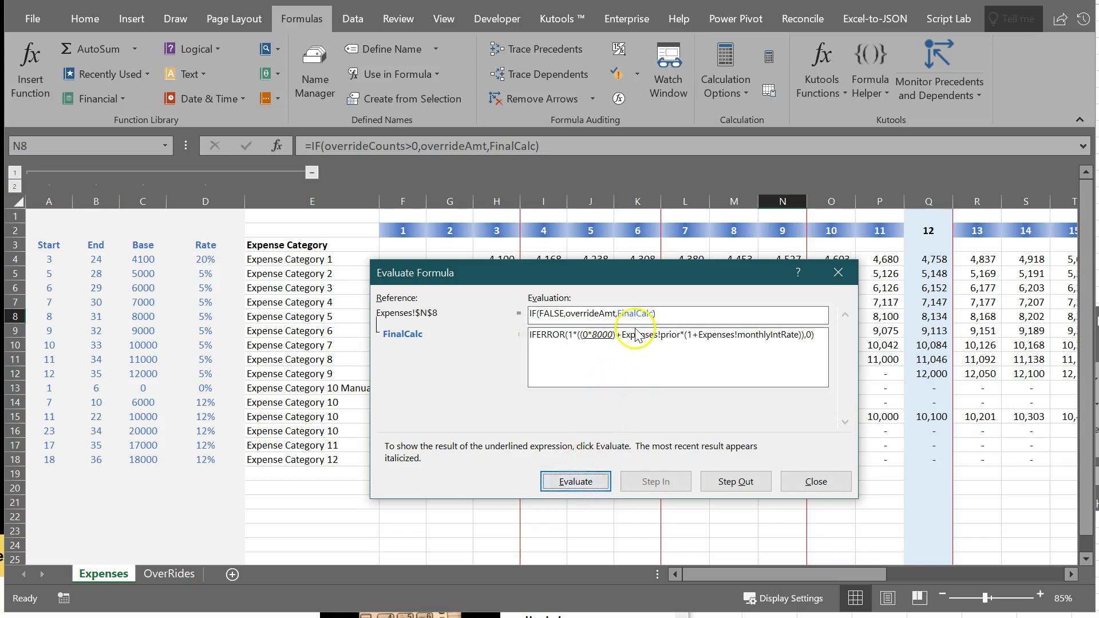
pyautogui.click(589, 484)
pyautogui.click(591, 484)
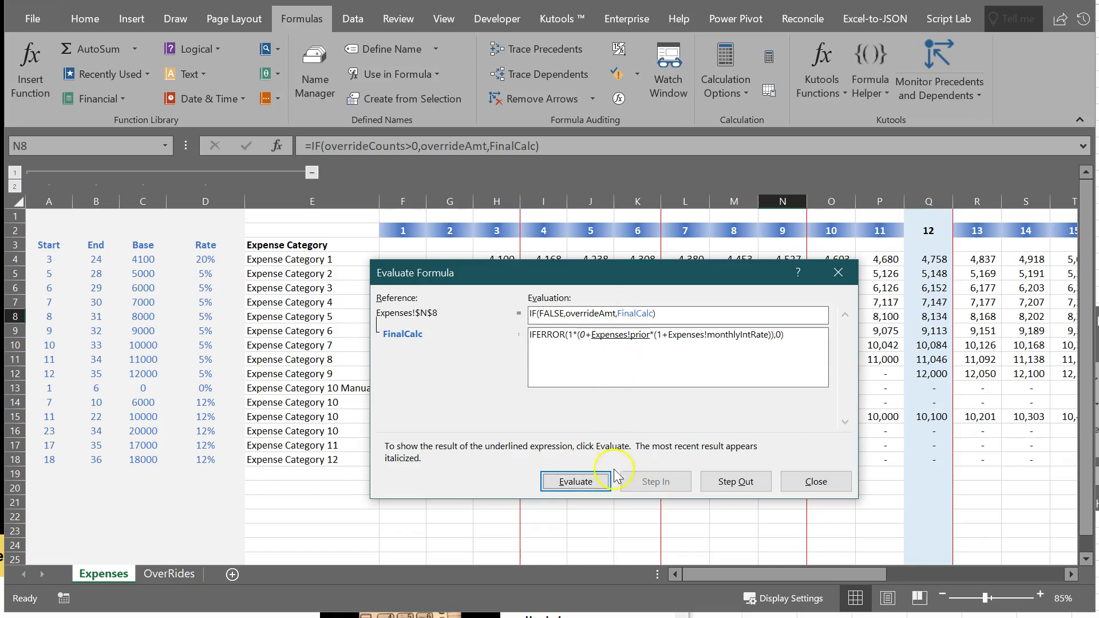
# Evaluate the prior and monthlyIntRate terms for N8, moving the Evaluate Formula dialog clear of row 8 for comparison
pyautogui.click(606, 487)
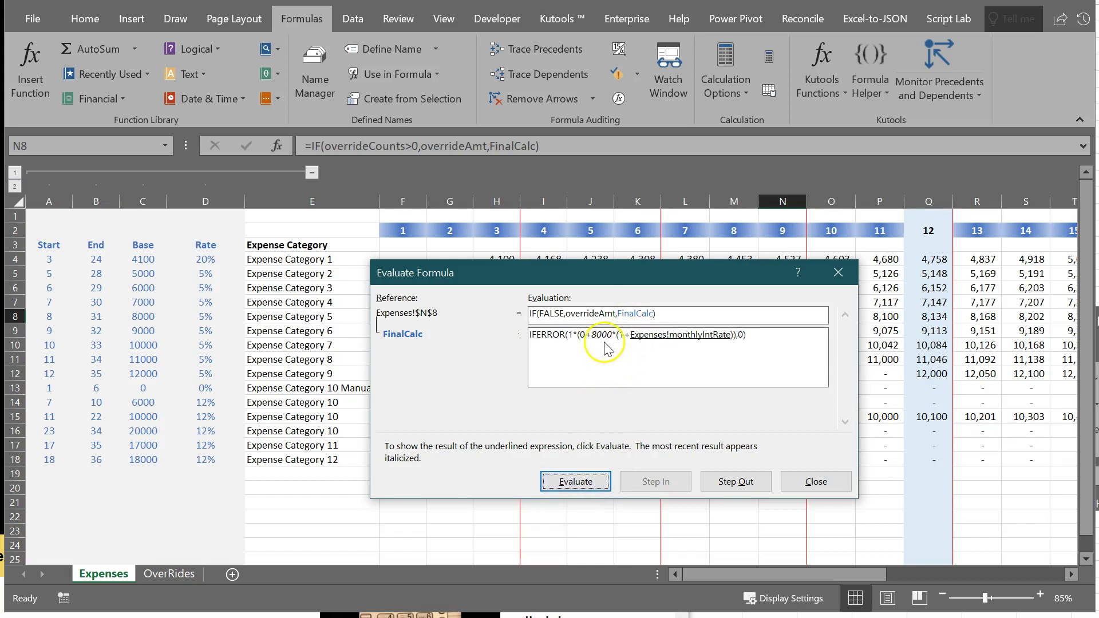
pyautogui.moveTo(599, 274); pyautogui.dragTo(547, 346)
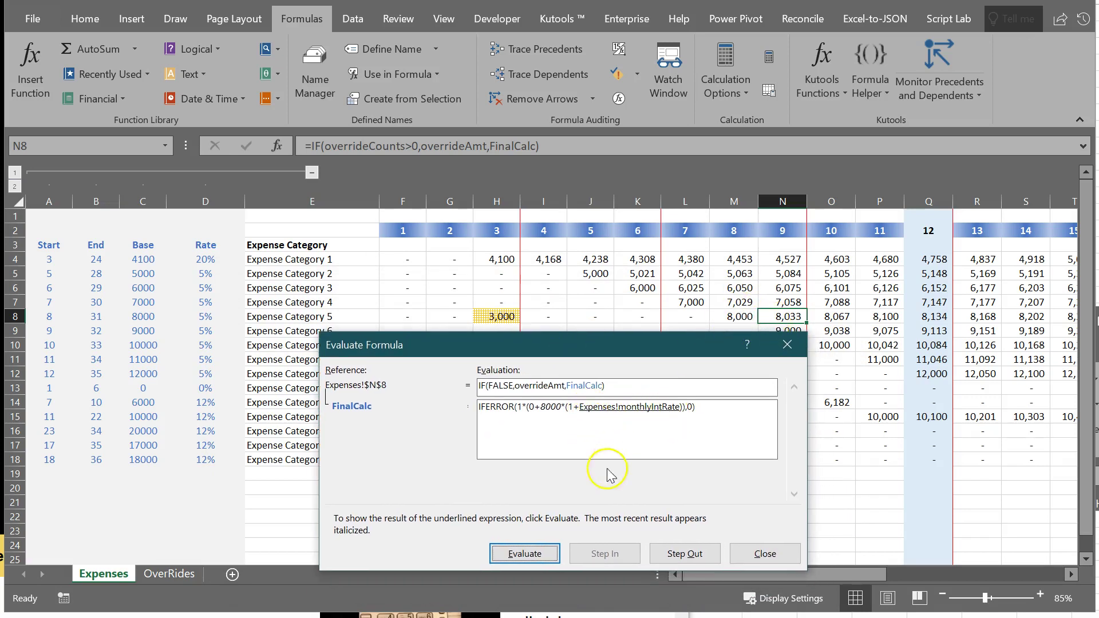
pyautogui.click(525, 553)
pyautogui.click(525, 553)
pyautogui.click(525, 553)
pyautogui.click(540, 554)
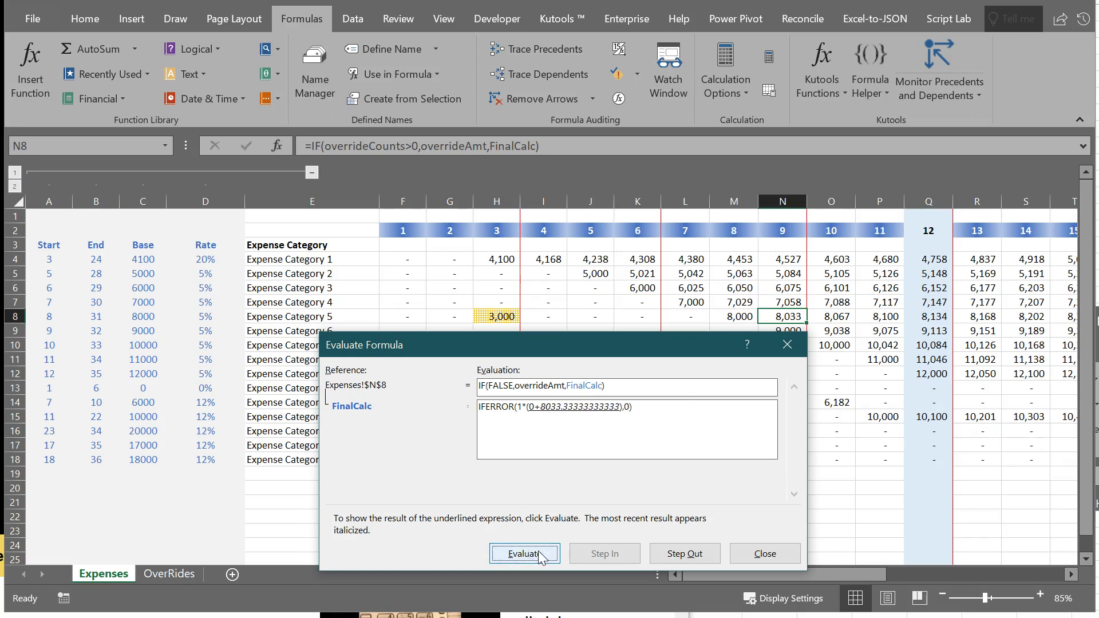
# Resolve the remaining sum, product and IFERROR of FinalCalc for N8, and end the formula evaluation
pyautogui.click(540, 555)
pyautogui.click(540, 555)
pyautogui.click(540, 554)
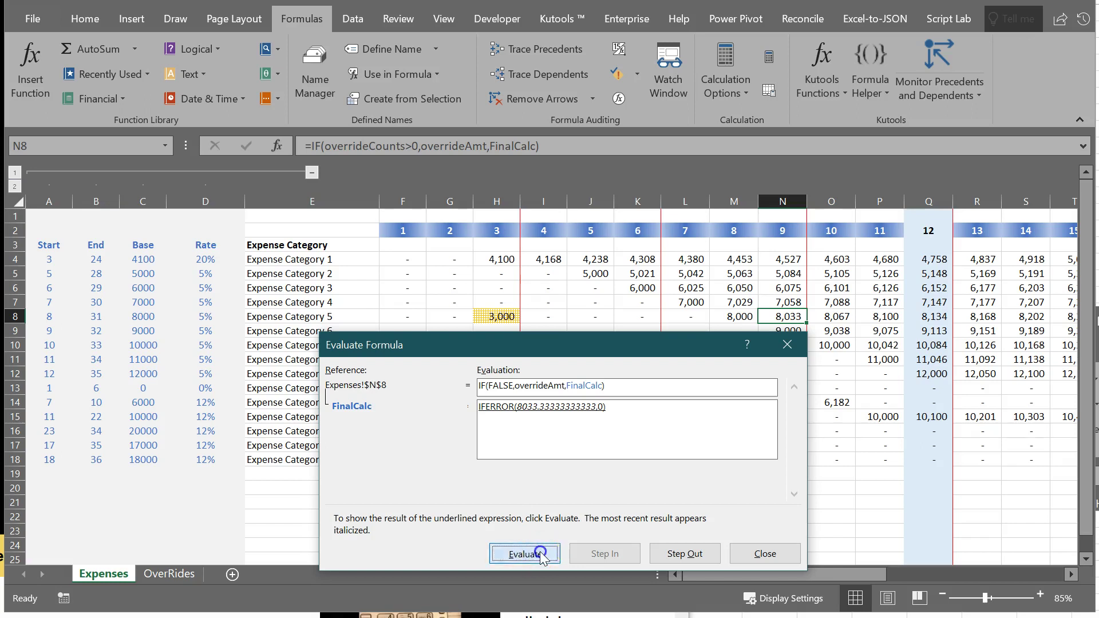
pyautogui.click(540, 554)
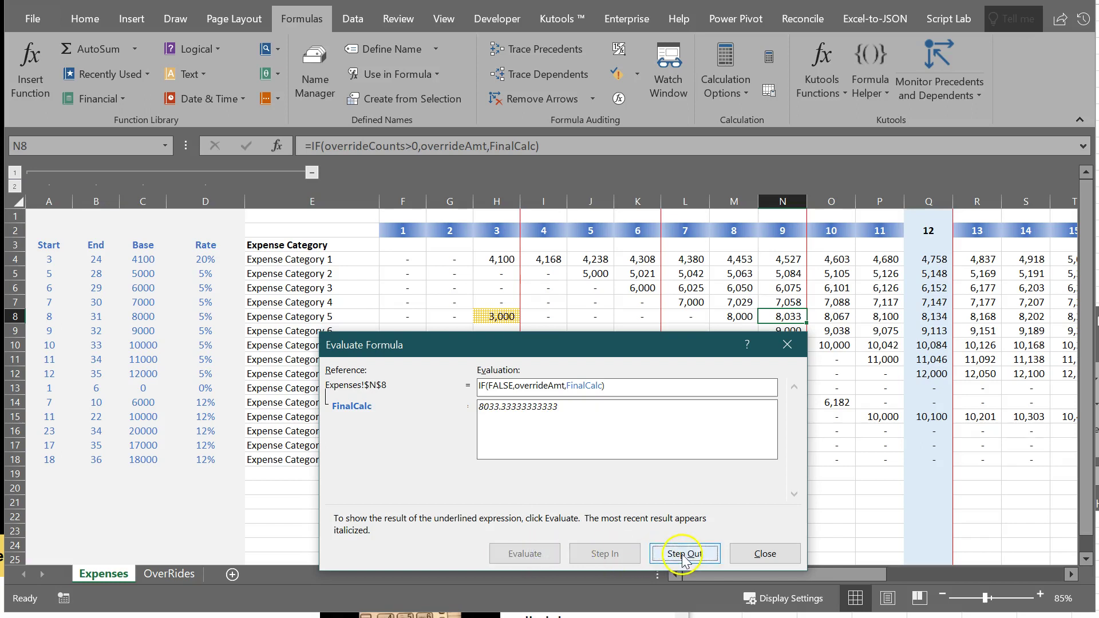
pyautogui.click(765, 553)
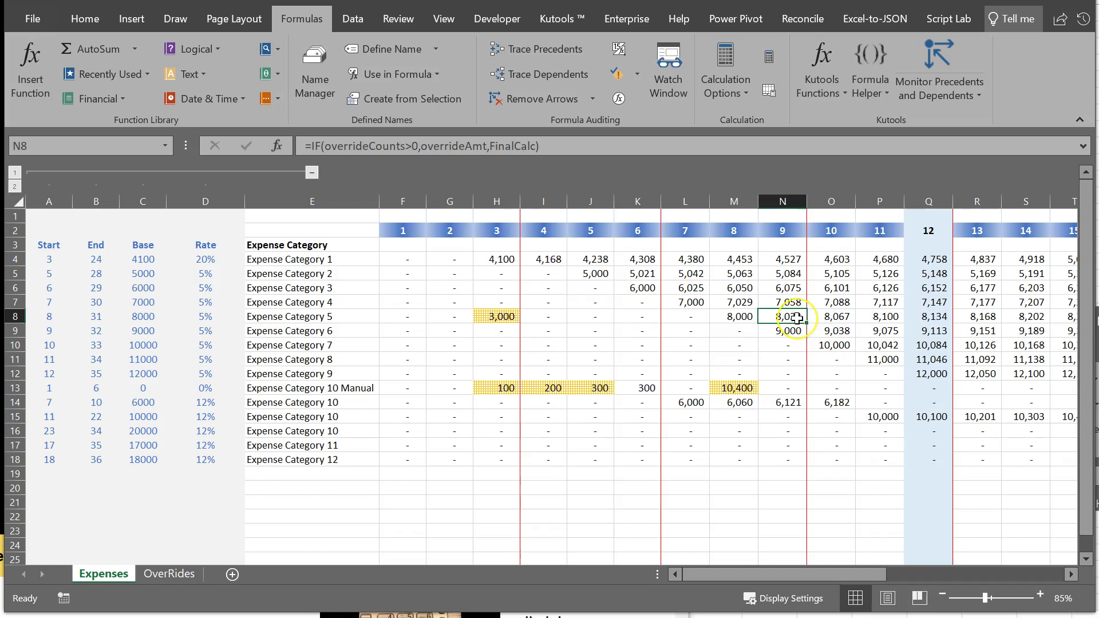